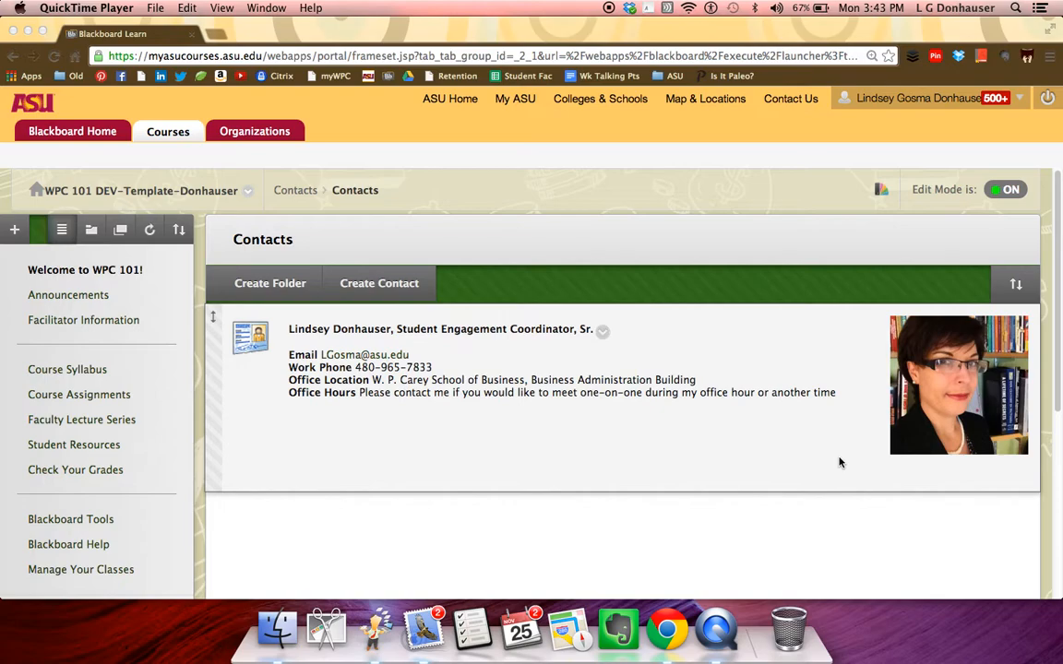
- Open the Full Grade Center and review the absence penalty, extra credit, participation, faculty lecture and total points columns
scroll(192, 462, "down", 4)
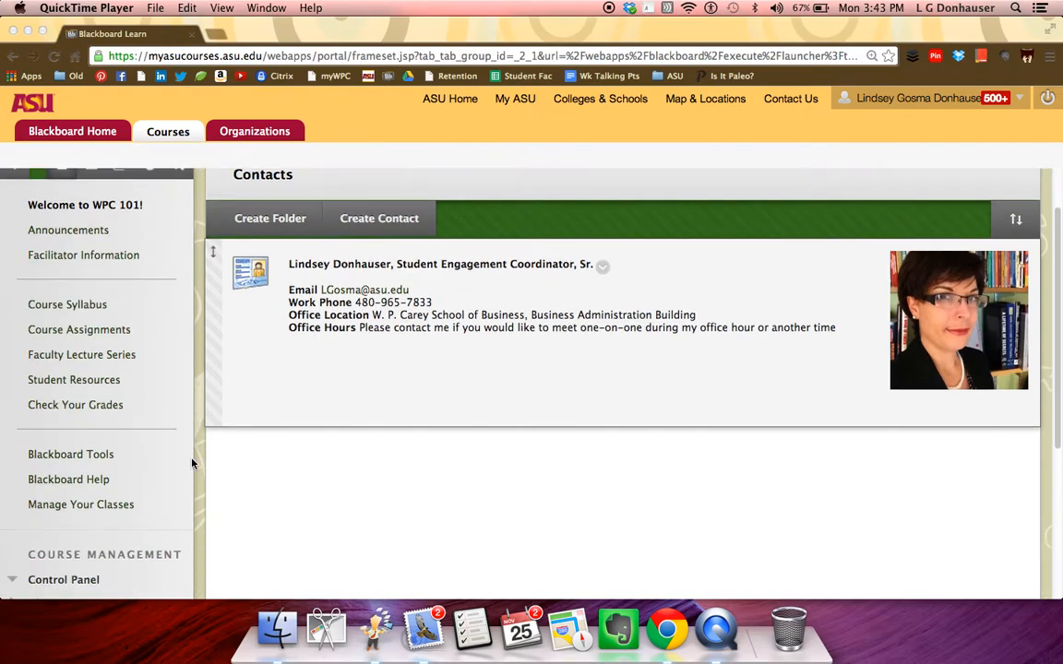
scroll(192, 463, "down", 2)
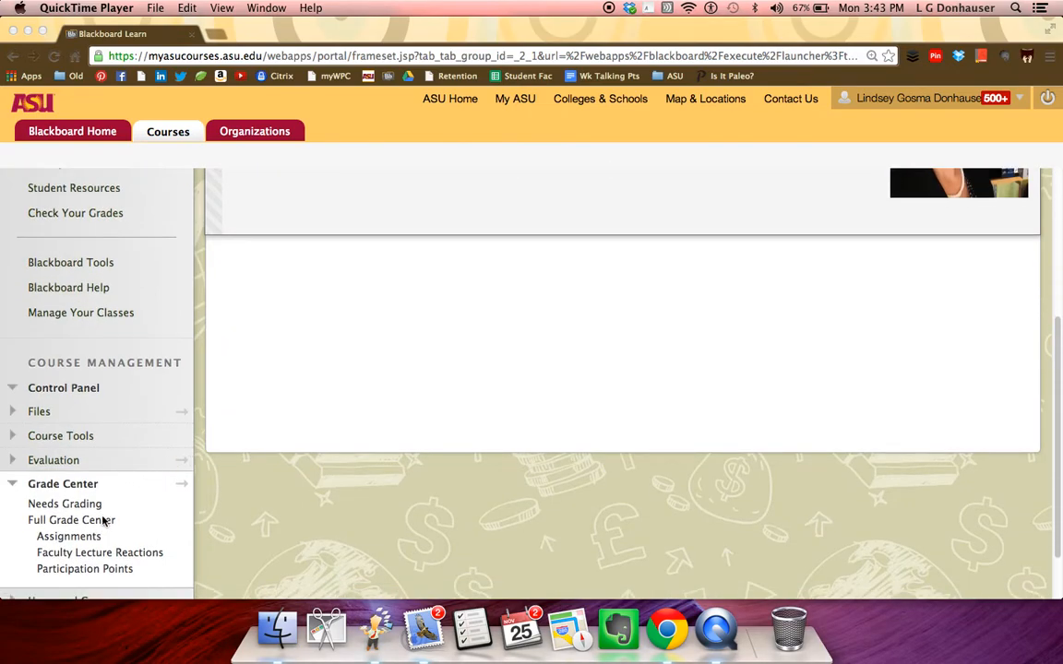
left_click(102, 523)
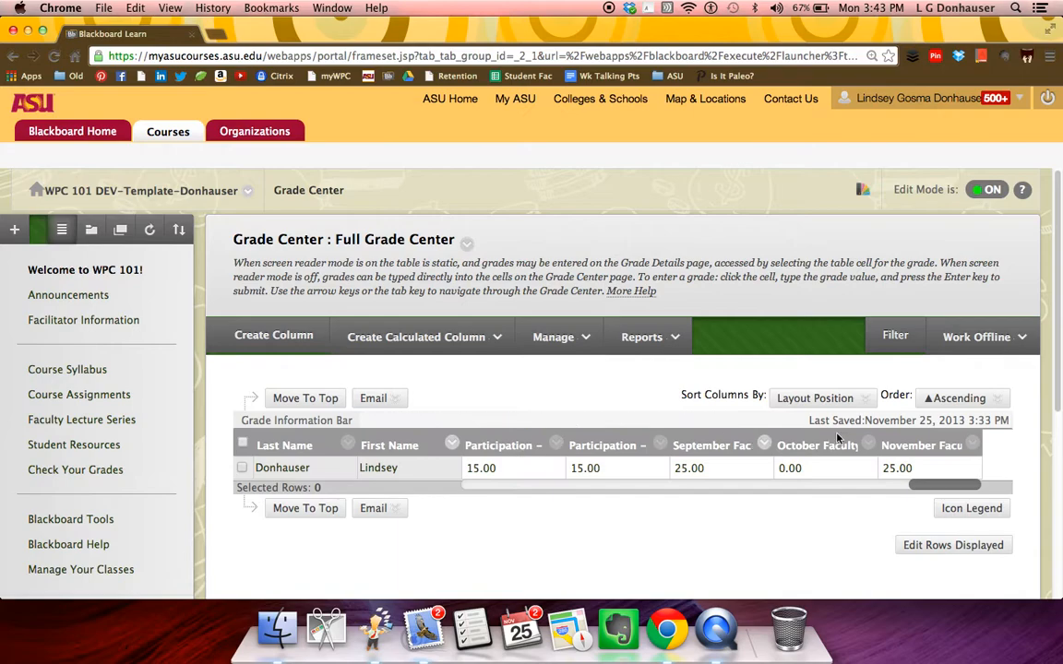
left_click_drag(807, 512, 486, 532)
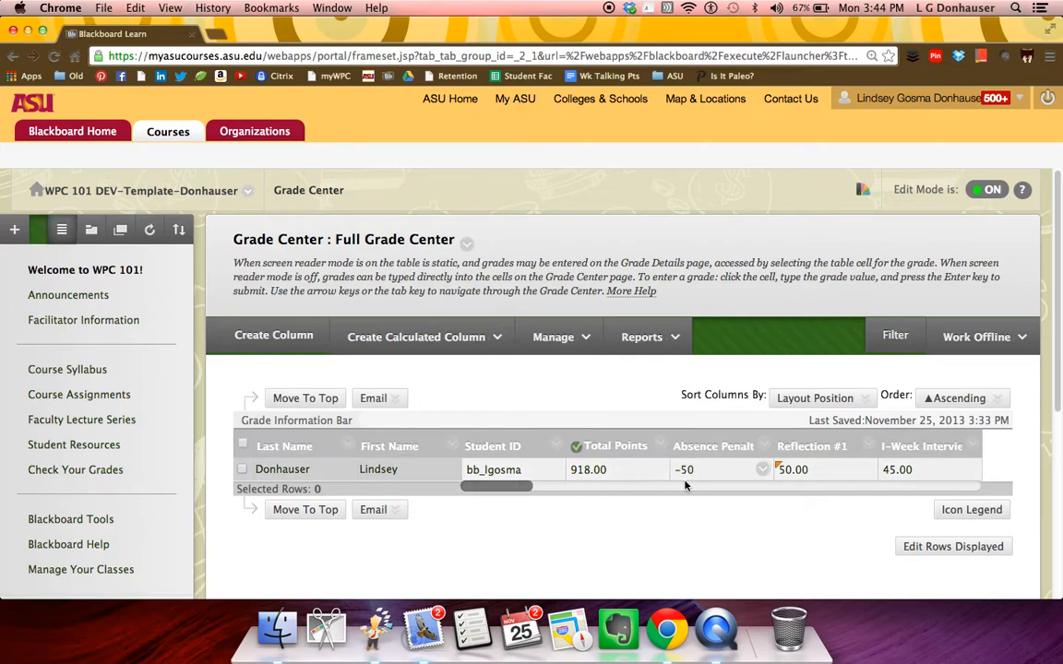
left_click_drag(497, 492, 738, 477)
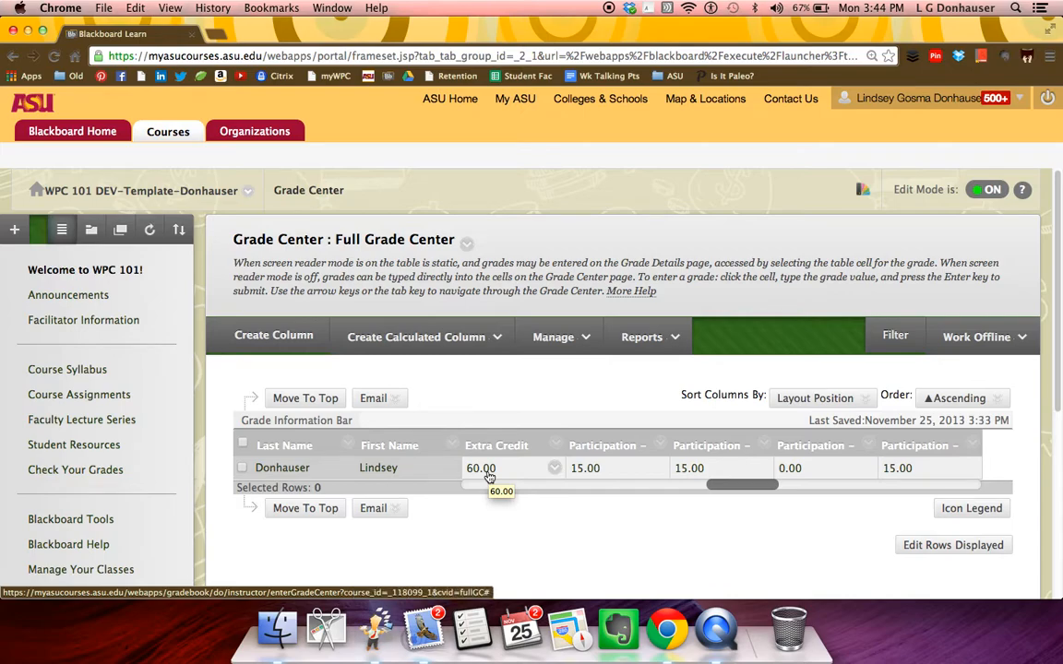
left_click_drag(729, 484, 960, 486)
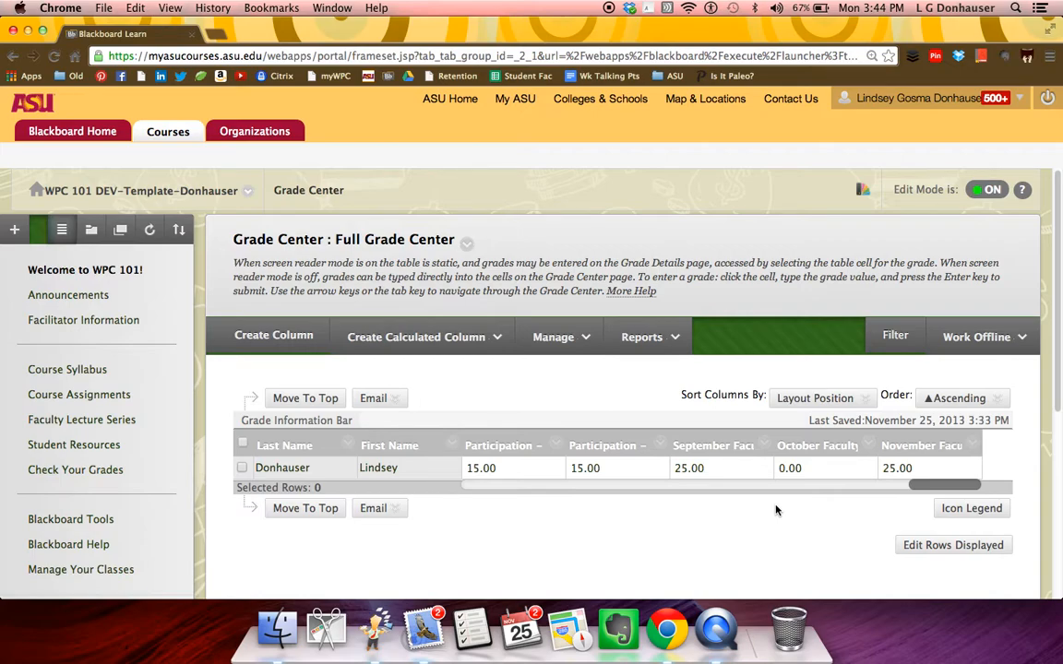
left_click_drag(923, 485, 472, 522)
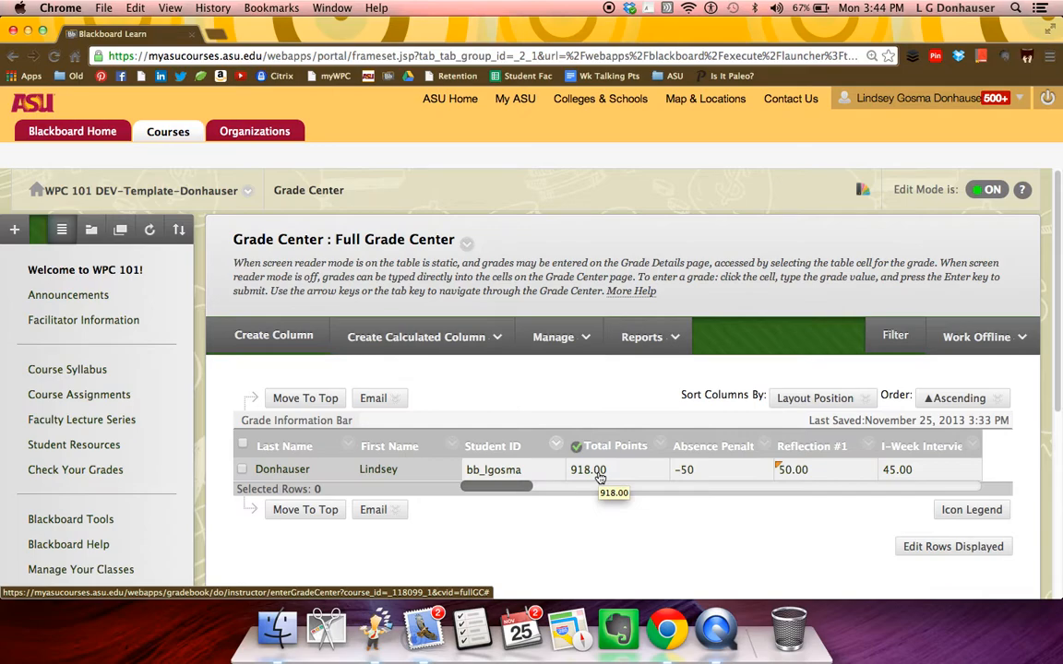
- Start a new grade column in the Full Grade Center and name it Final Letter Grade
left_click(284, 340)
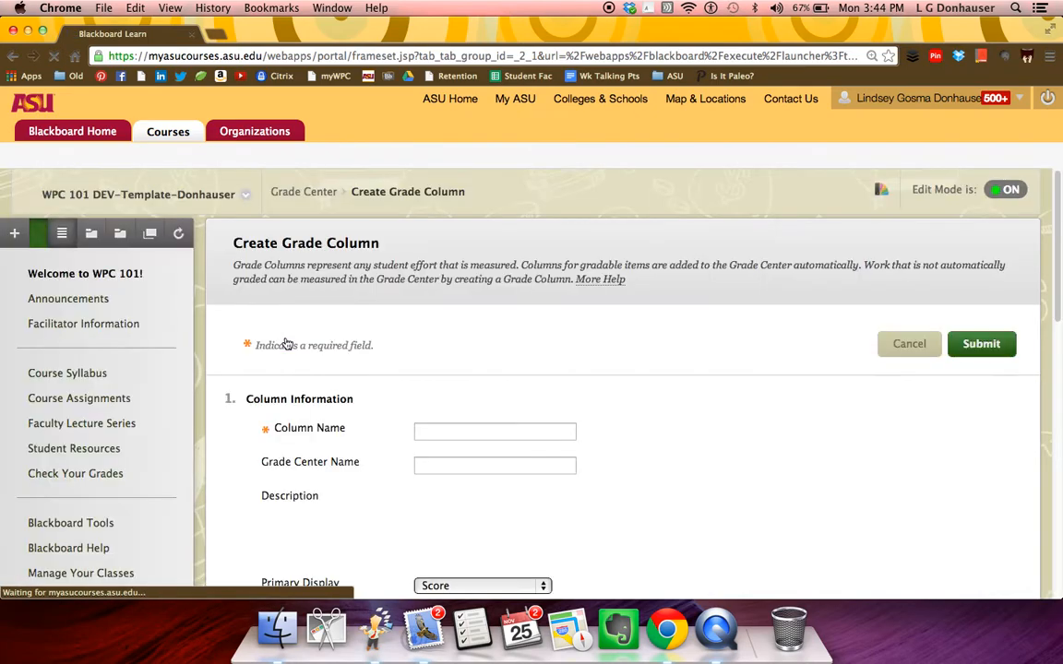
left_click(562, 429)
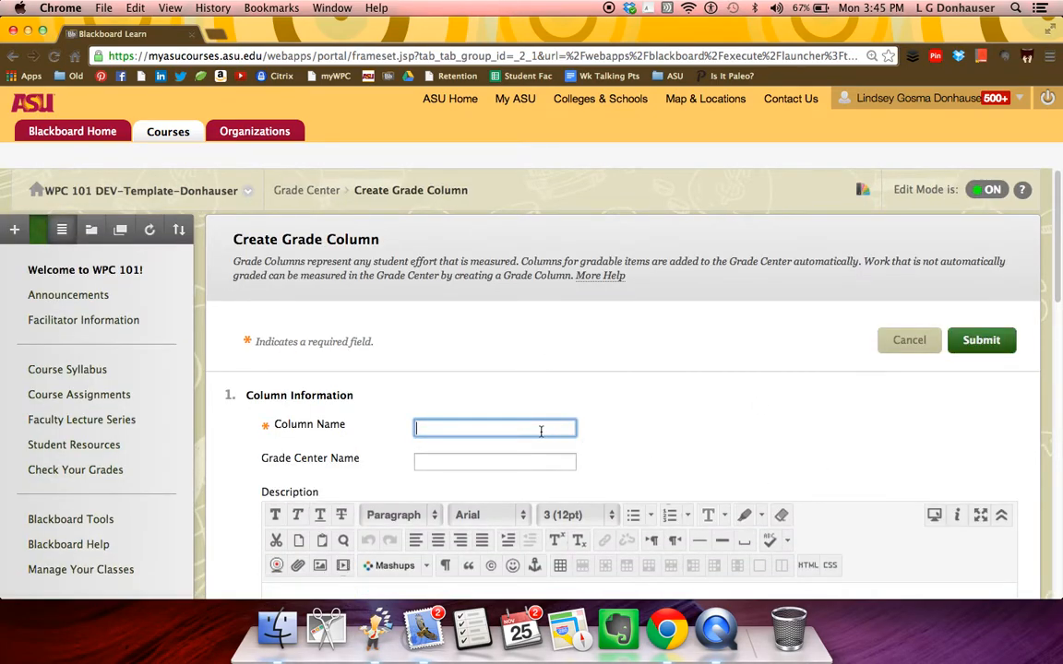
type("Final Letter Grade")
- Set the new column's primary display to Text and its points possible to 0
scroll(653, 406, "down", 10)
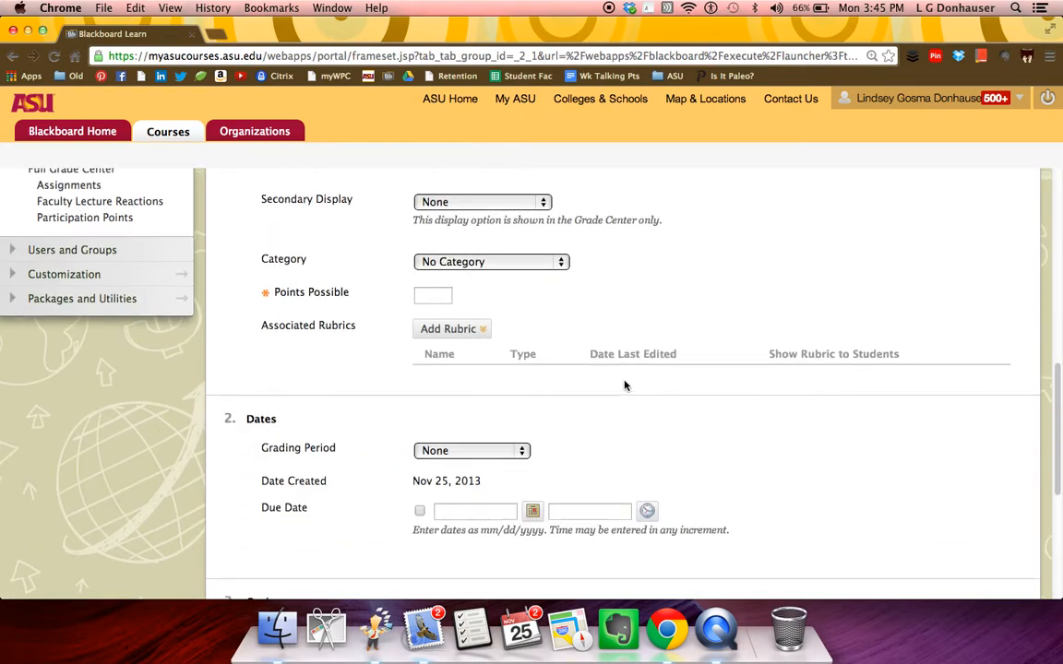
scroll(624, 384, "up", 5)
left_click(508, 380)
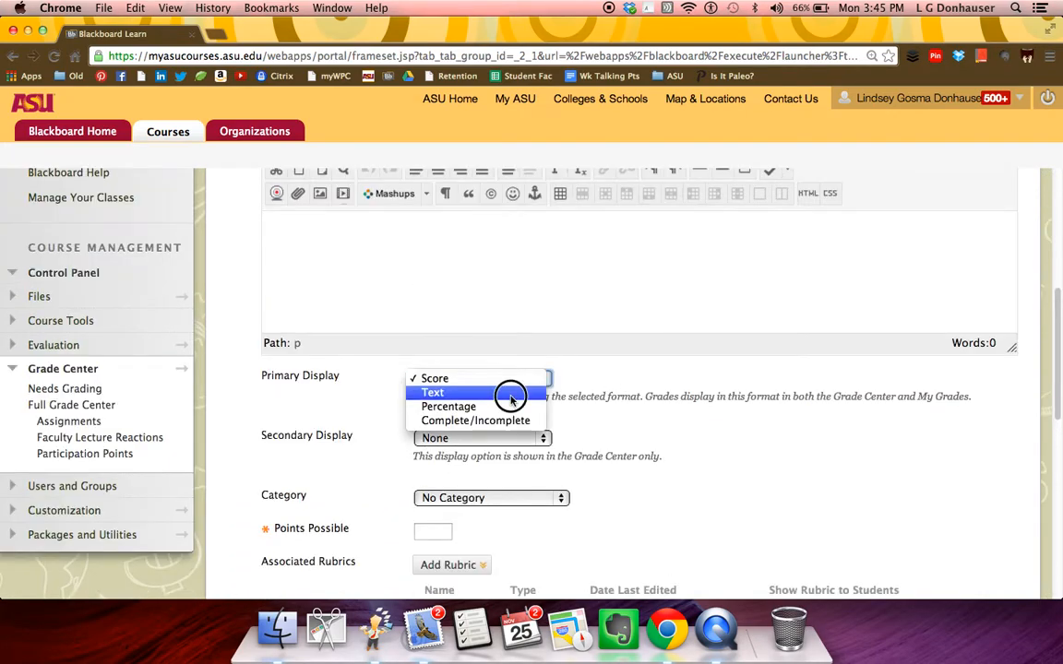
left_click(510, 392)
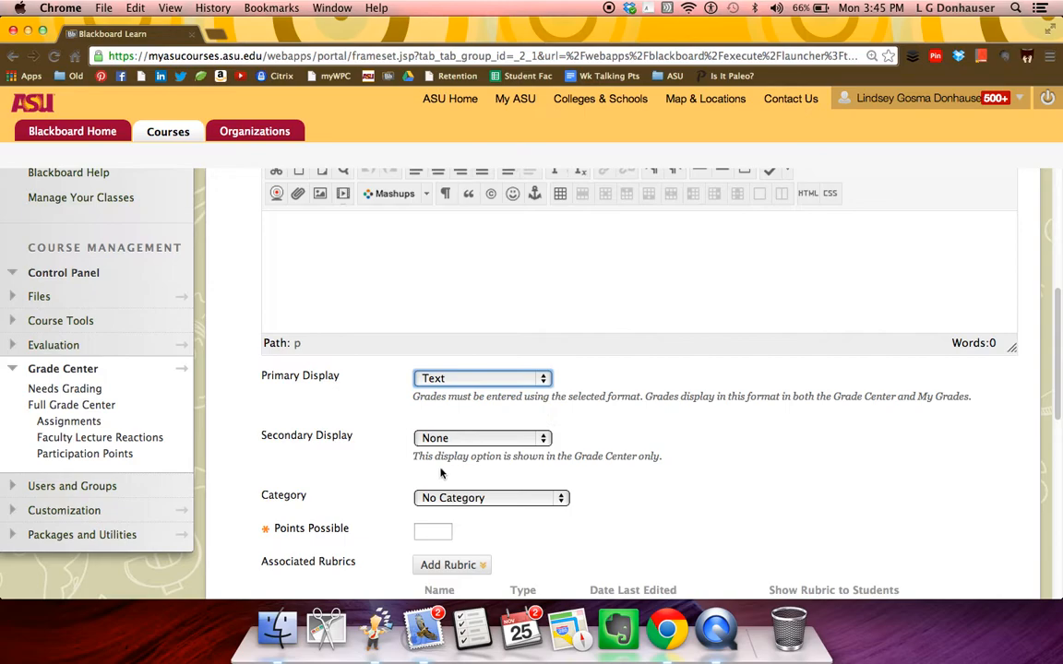
left_click(439, 532)
type("0")
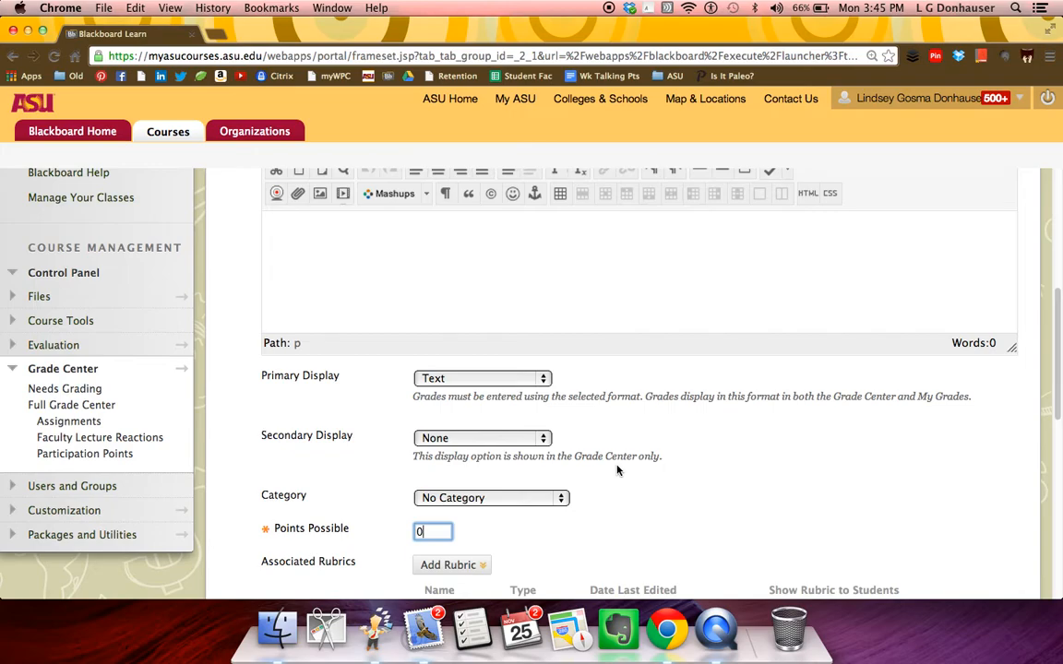
- Exclude the column from Grade Center calculations and submit the new column
scroll(728, 469, "down", 3)
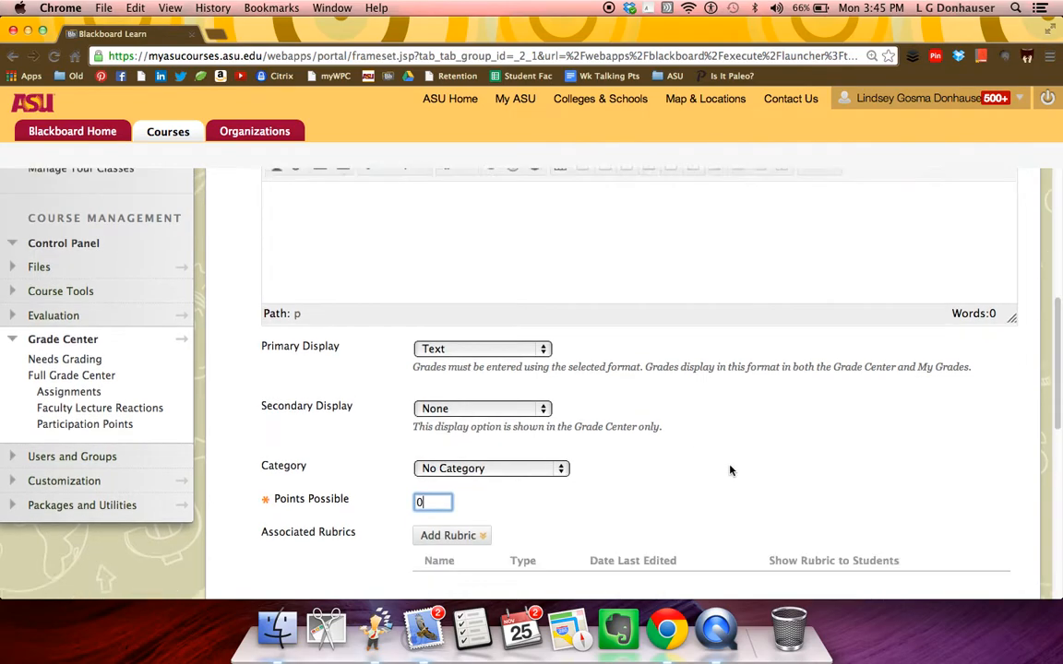
scroll(729, 470, "down", 5)
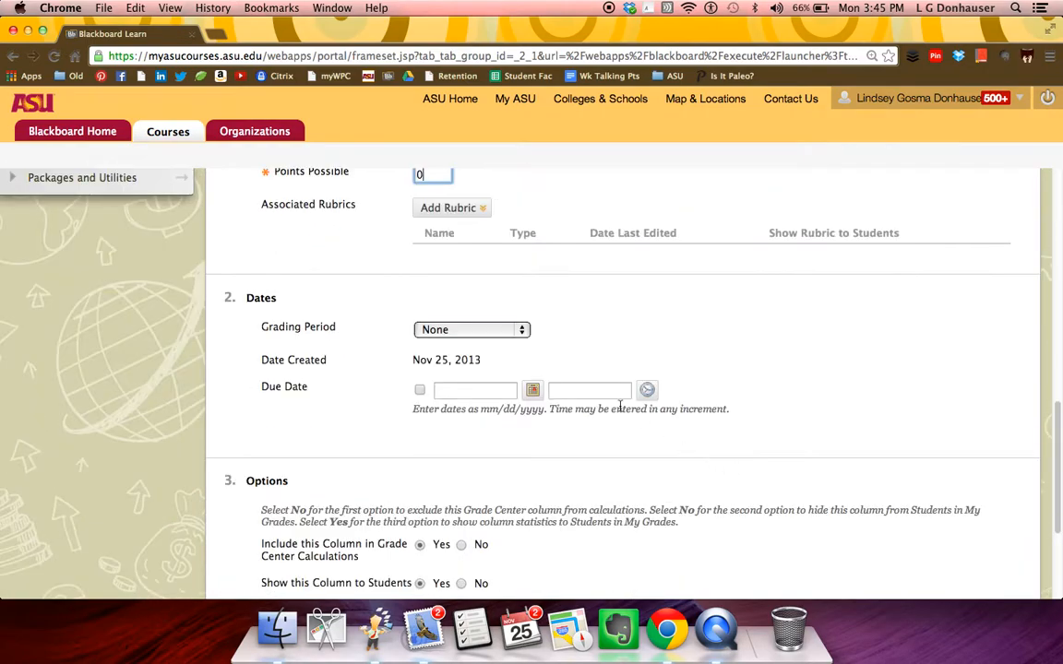
scroll(562, 346, "down", 3)
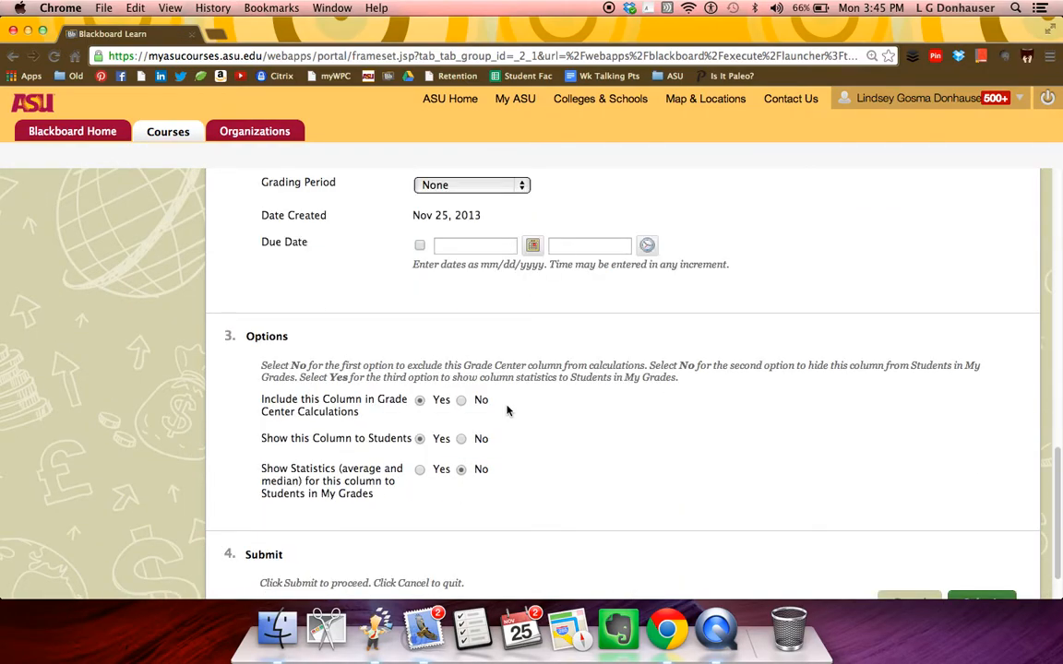
left_click(461, 401)
scroll(881, 514, "down", 2)
left_click(971, 561)
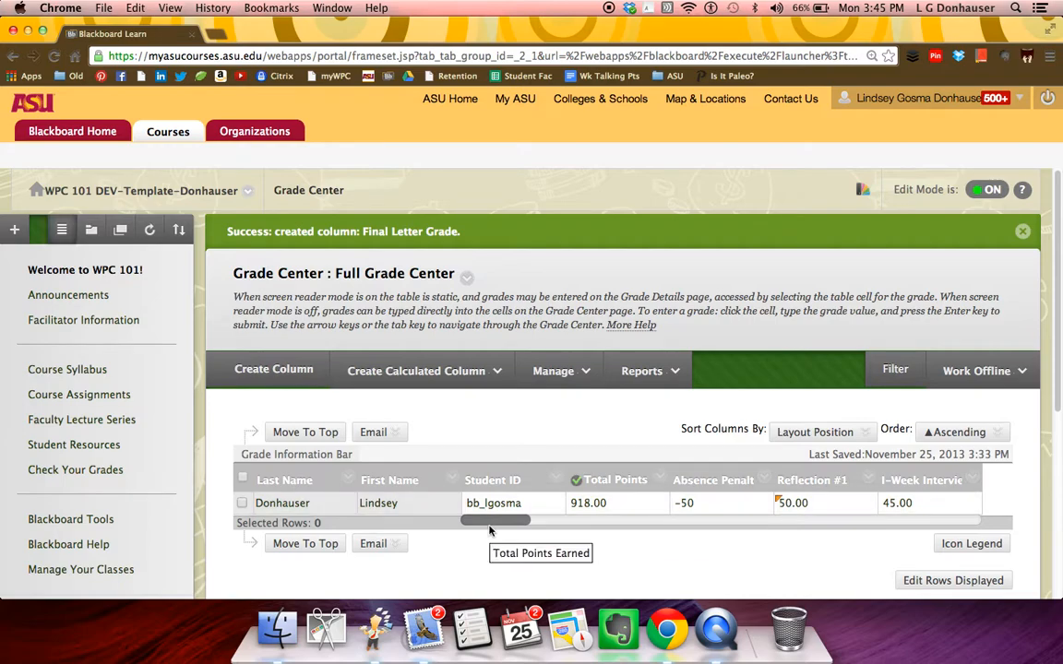
- Enter A- as the student's grade in the Final Letter Grade column
left_click_drag(492, 521, 955, 521)
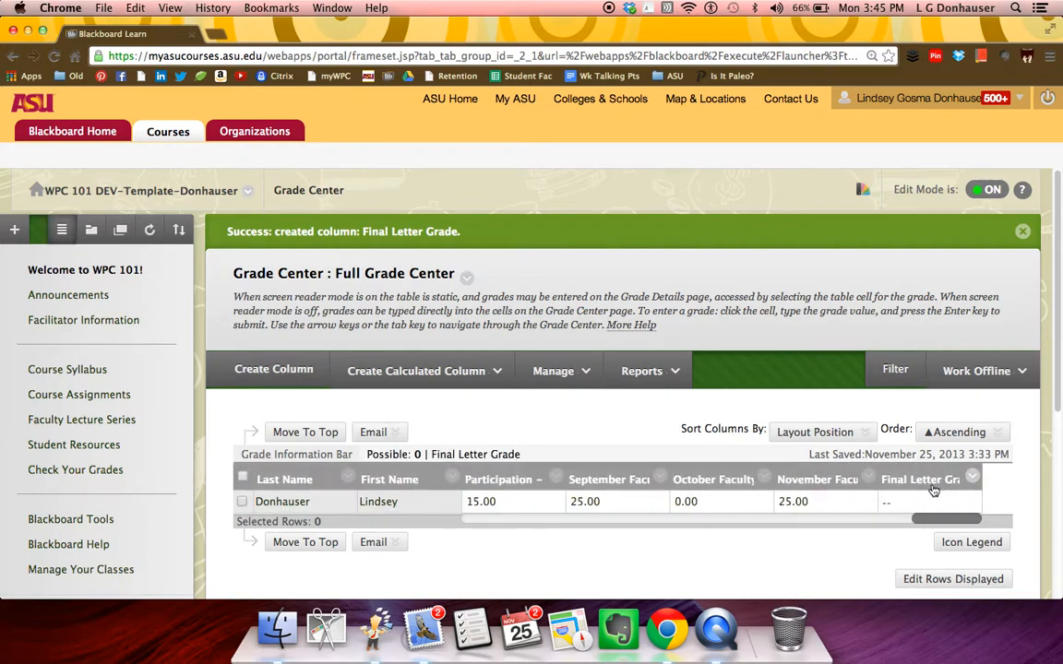
left_click(902, 504)
type("A-")
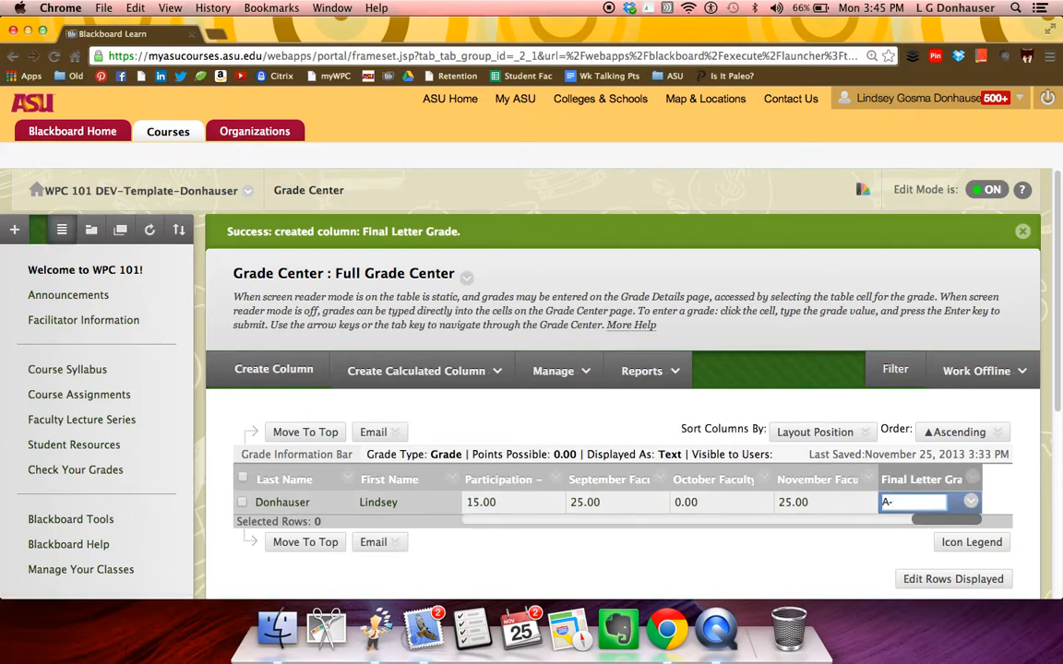
key("Return")
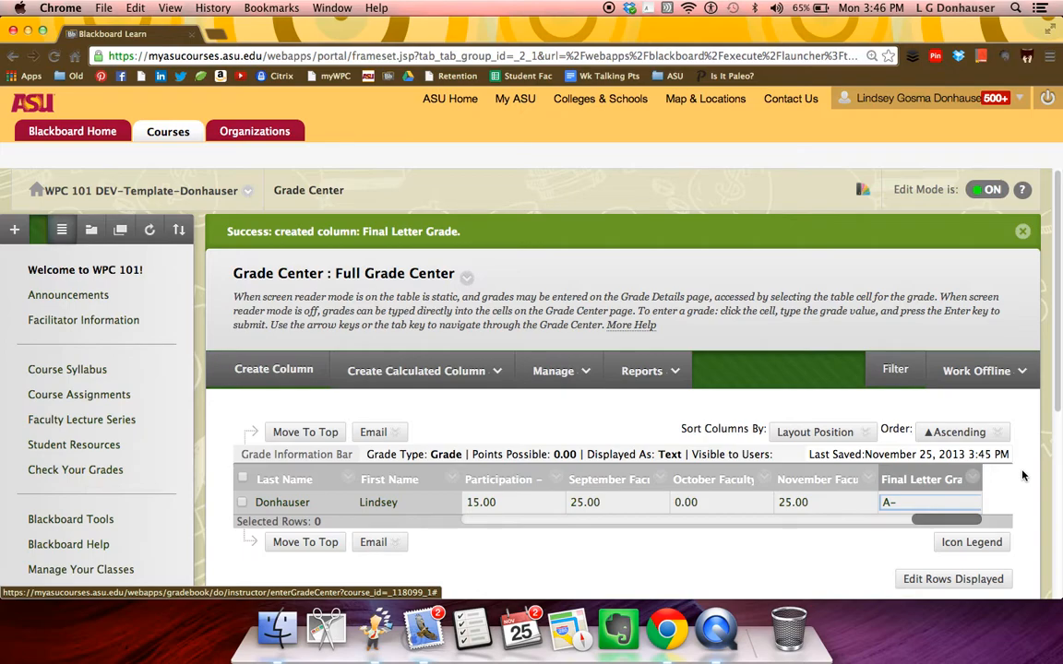
- Submit an offline download of the full Grade Center, tab delimited, without hidden information, saved to My Computer
left_click(997, 378)
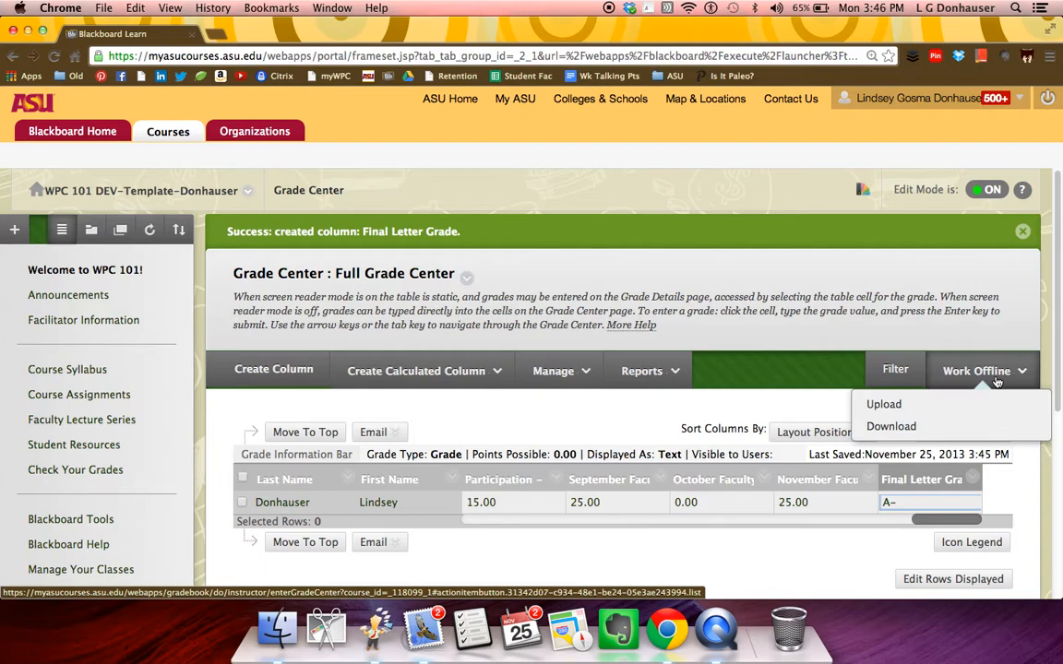
left_click(902, 426)
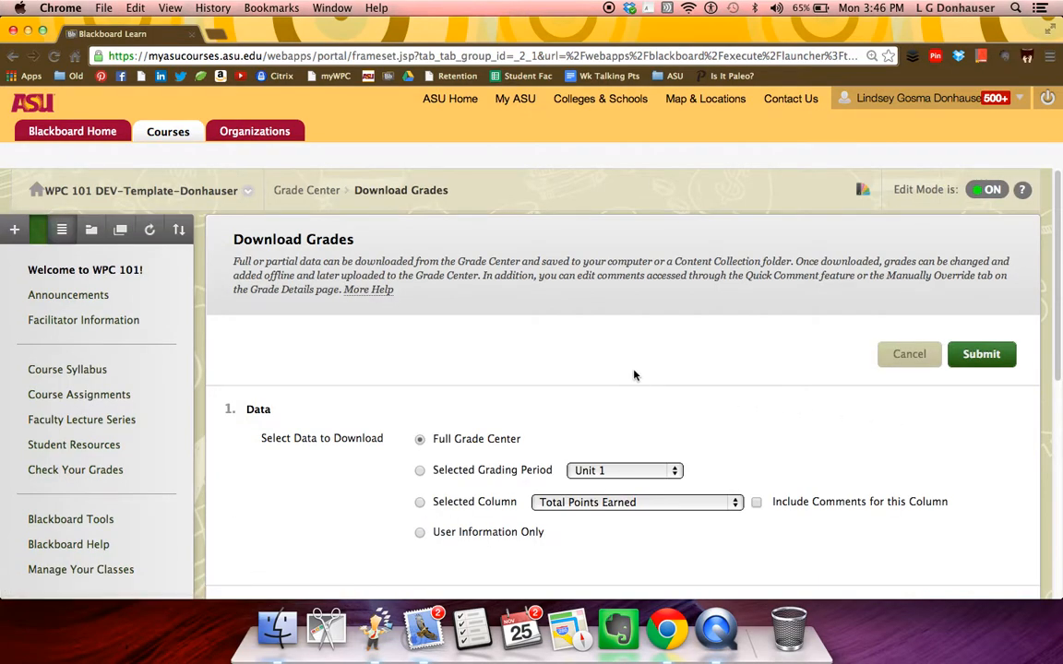
scroll(761, 399, "down", 3)
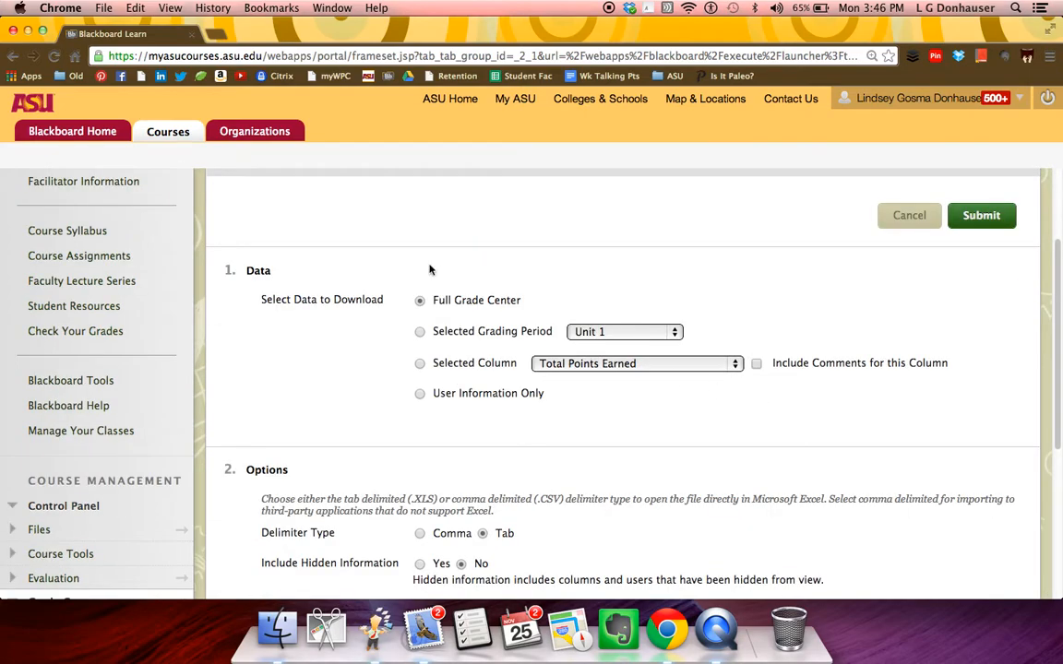
scroll(572, 413, "down", 1)
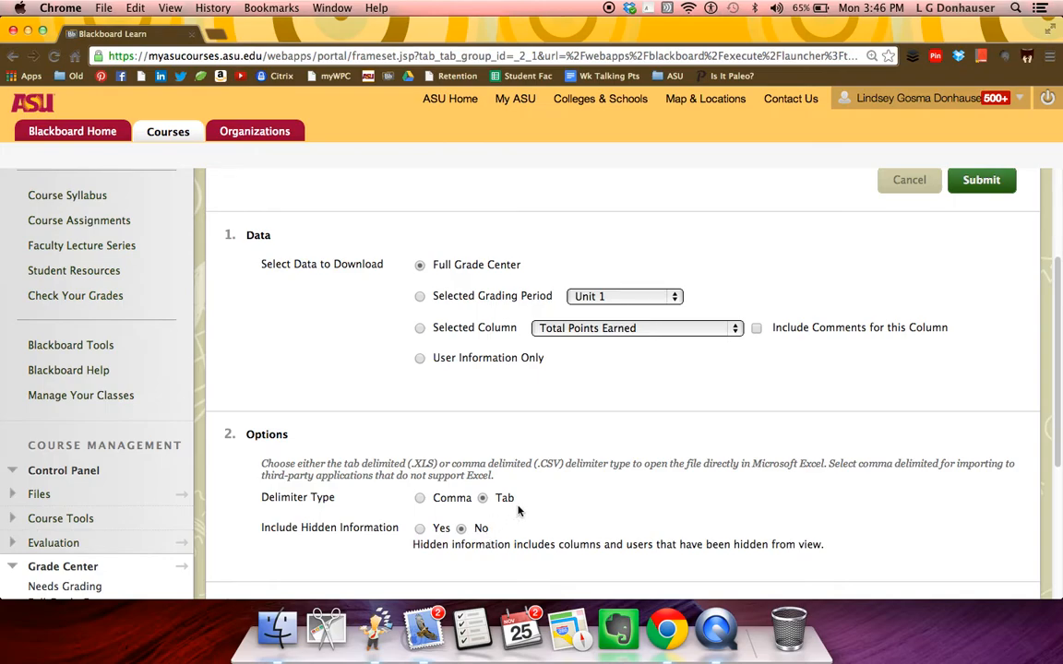
scroll(875, 457, "down", 1)
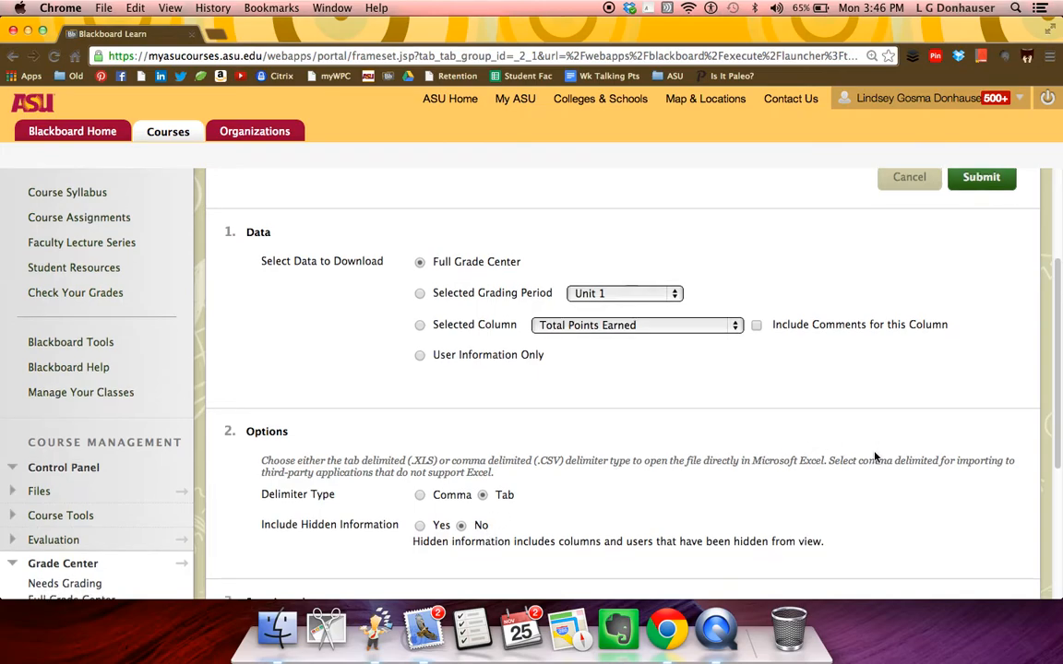
scroll(875, 457, "down", 1)
scroll(875, 455, "down", 5)
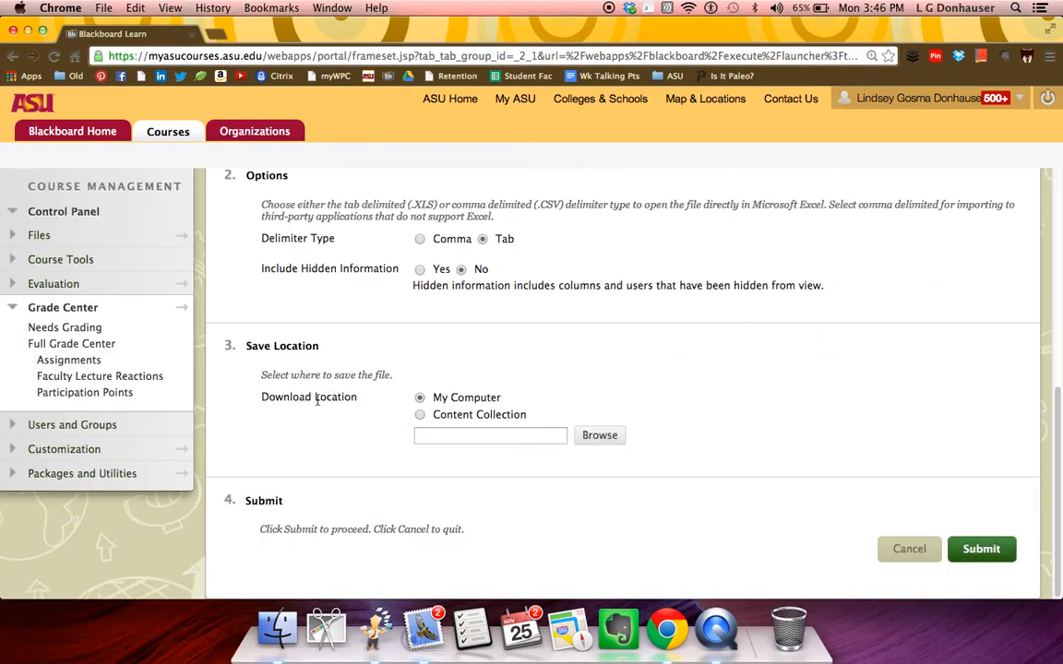
left_click(1000, 549)
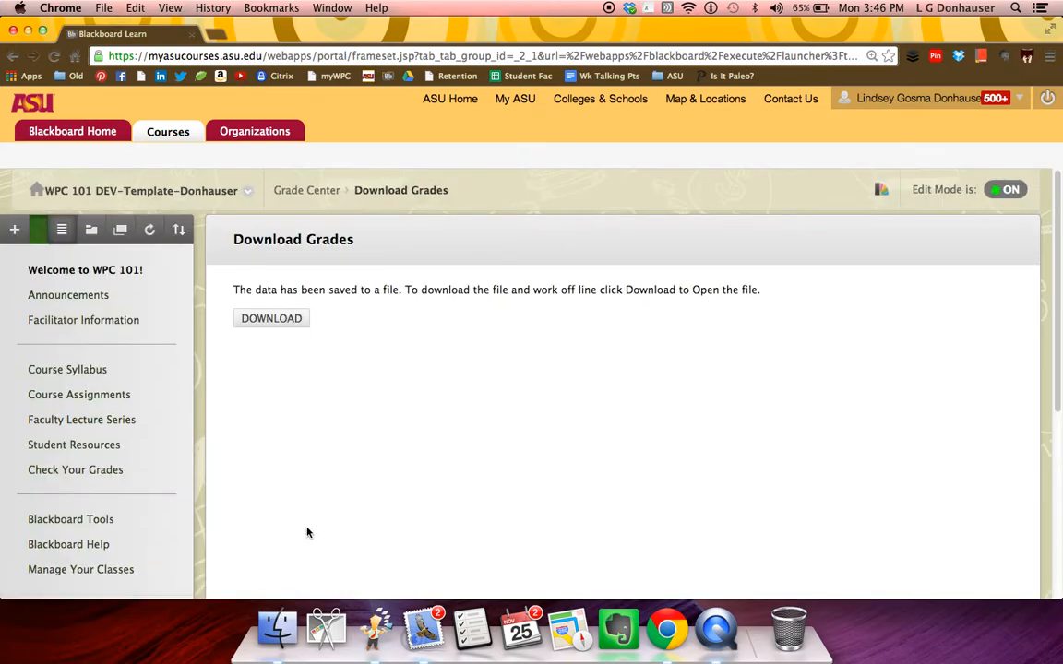
- Download the grade file to the Desktop, named with the facilitator's full name followed by "- 12345"
left_click(272, 323)
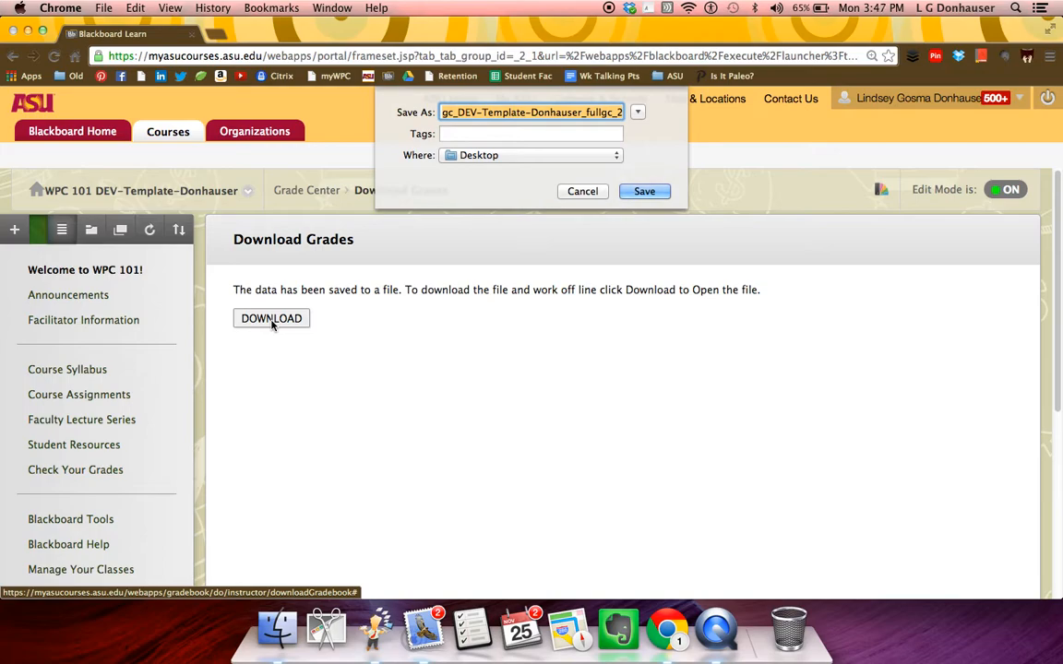
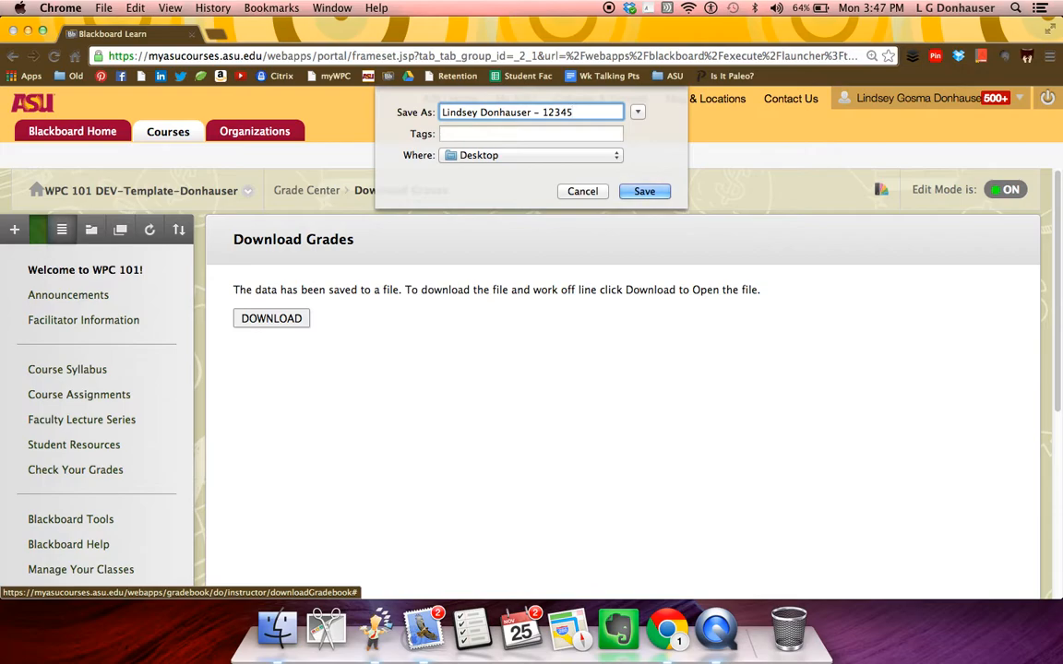
left_click(633, 192)
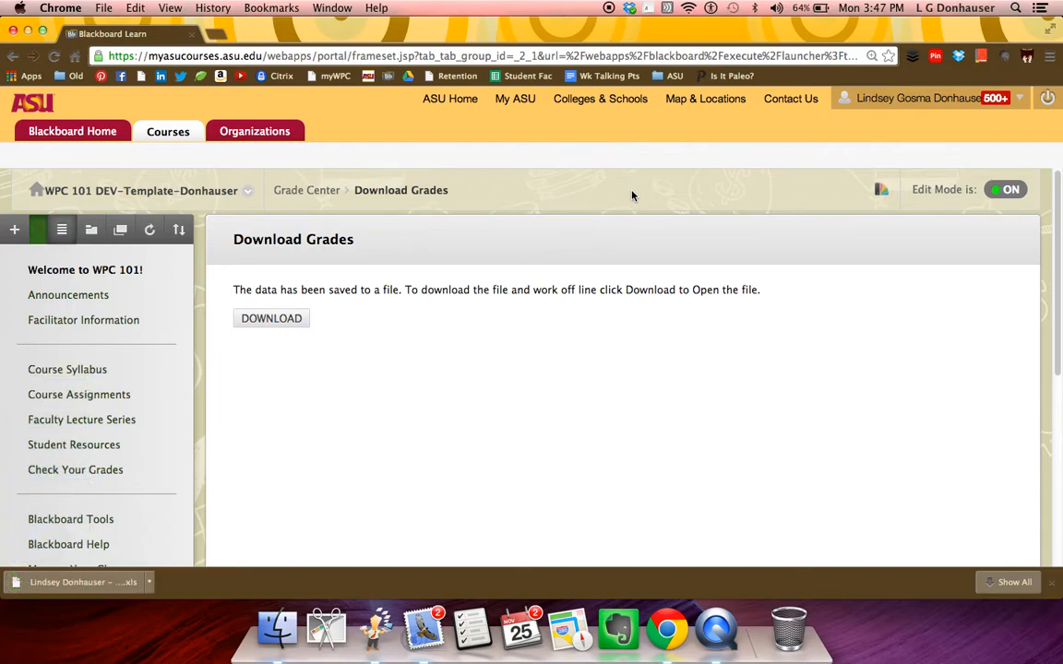
- Open the downloaded grade file in Numbers, check the student's name and ID cells, and widen the Student ID column
left_click(83, 585)
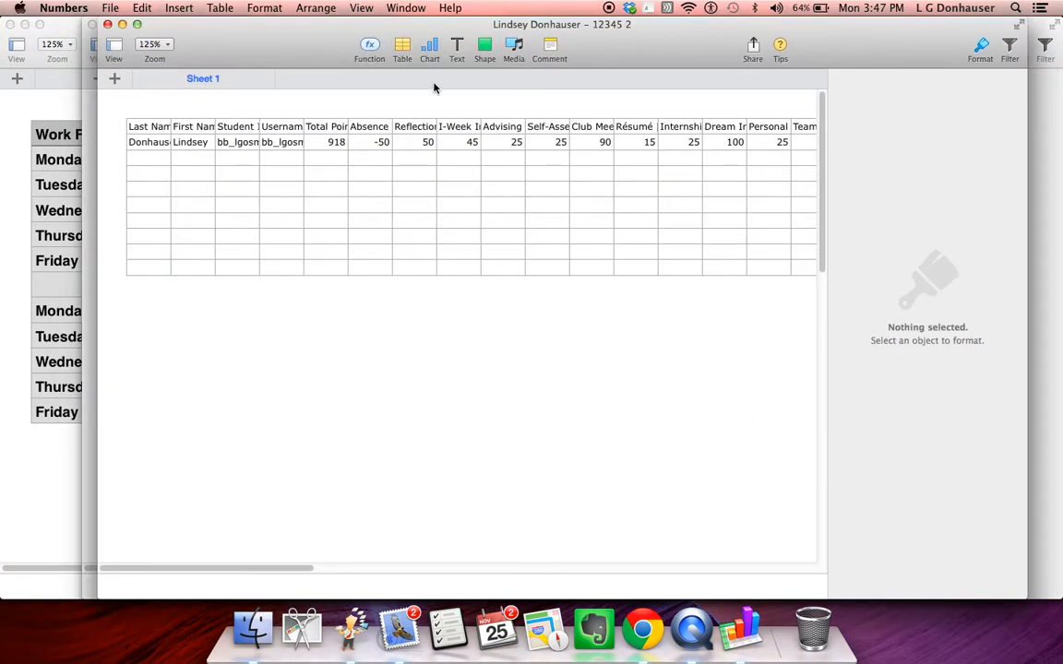
left_click(136, 24)
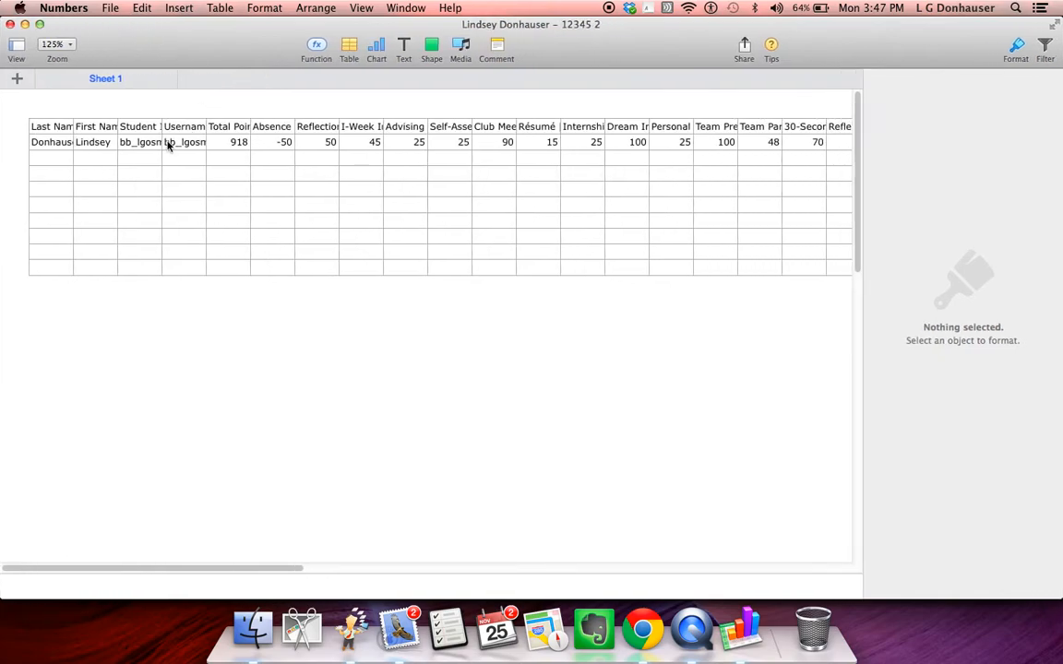
left_click(62, 144)
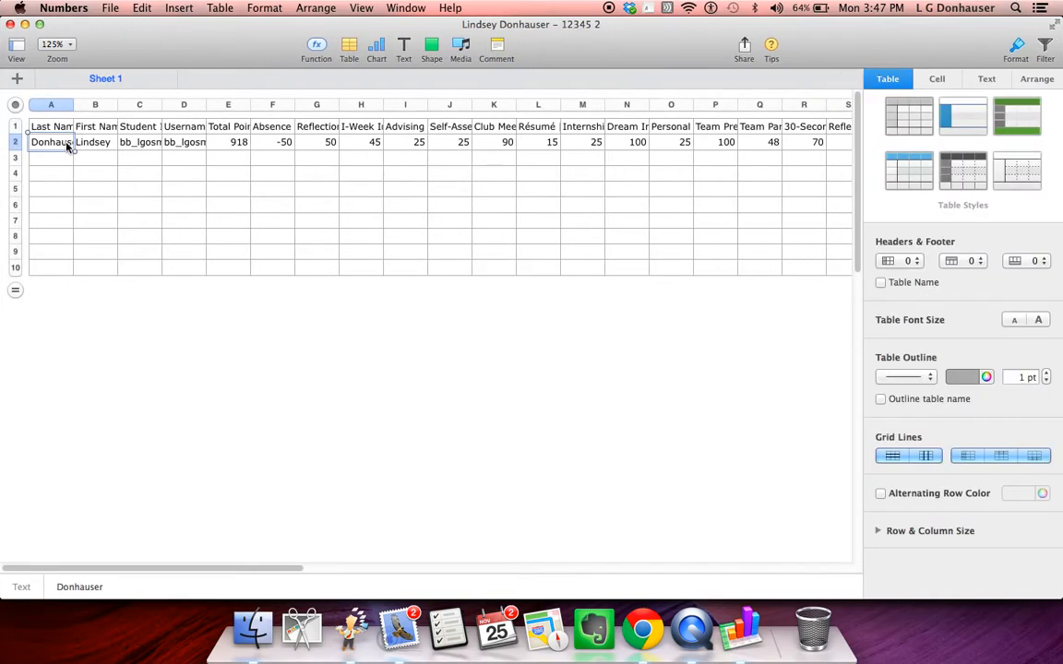
key("Tab")
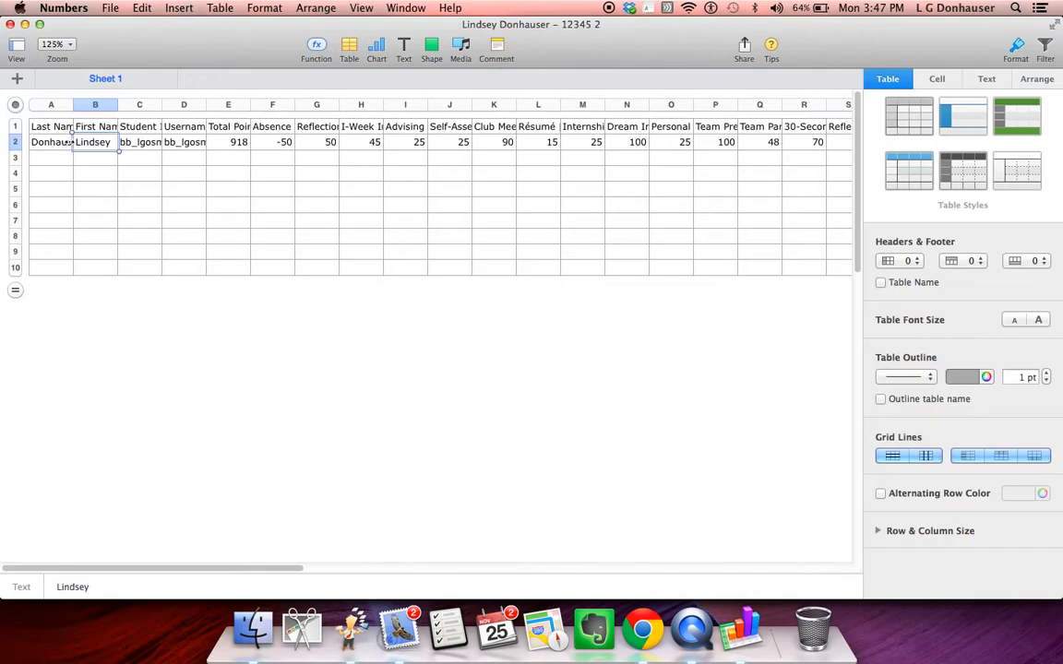
left_click(128, 140)
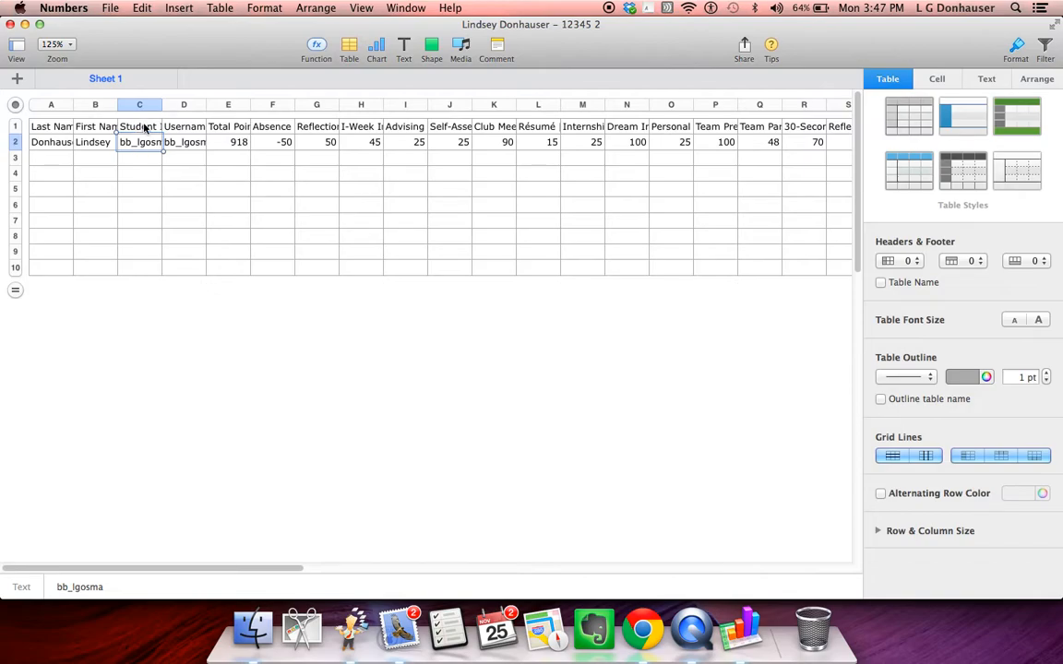
left_click_drag(162, 104, 199, 105)
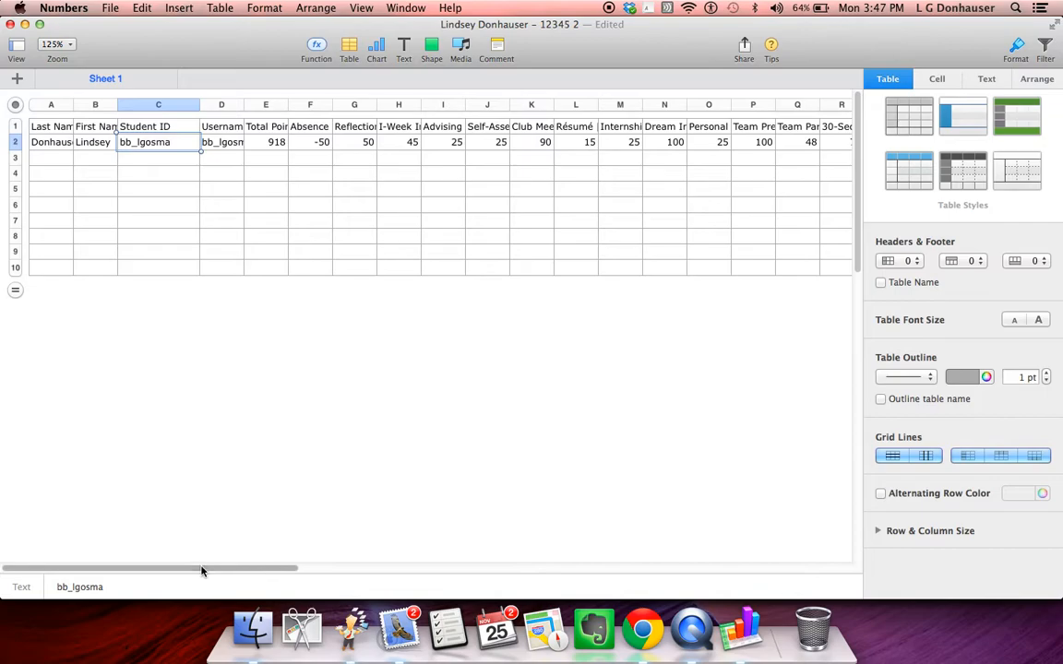
- Widen the Final Letter Grade column at the end of the table and check the student's grade cell
scroll(386, 528, "right", 10)
scroll(385, 528, "right", 10)
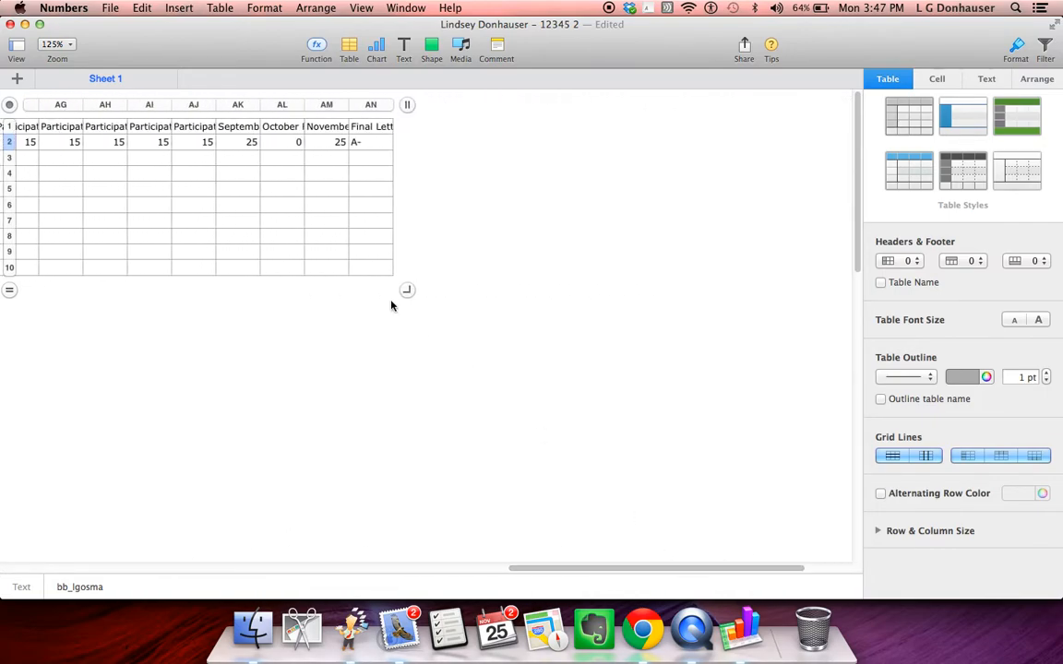
left_click(383, 130)
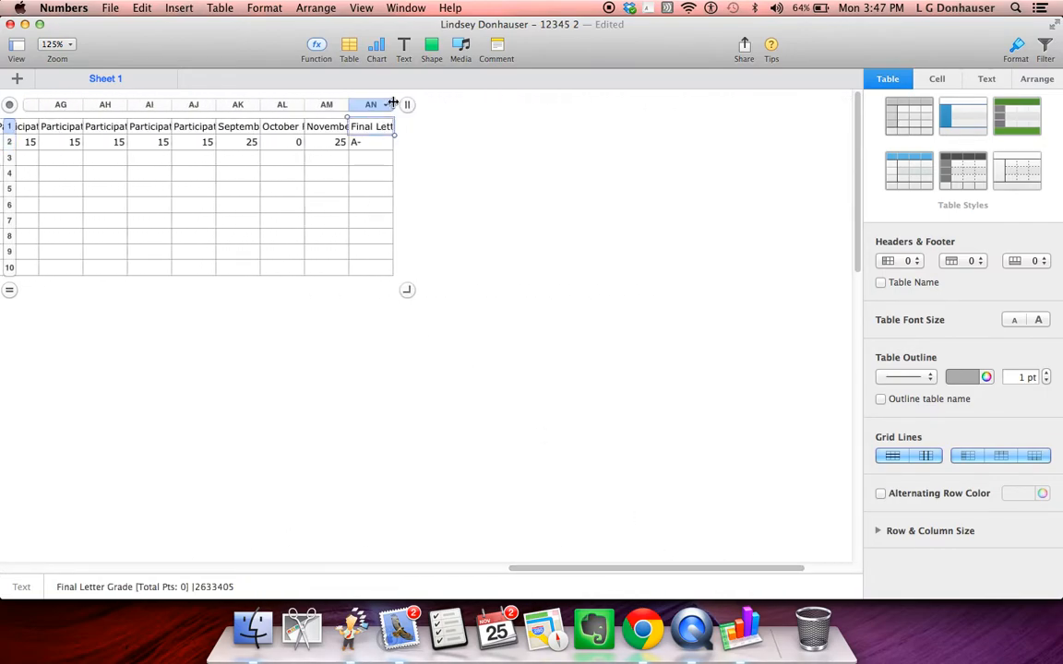
left_click_drag(393, 104, 450, 106)
left_click(421, 144)
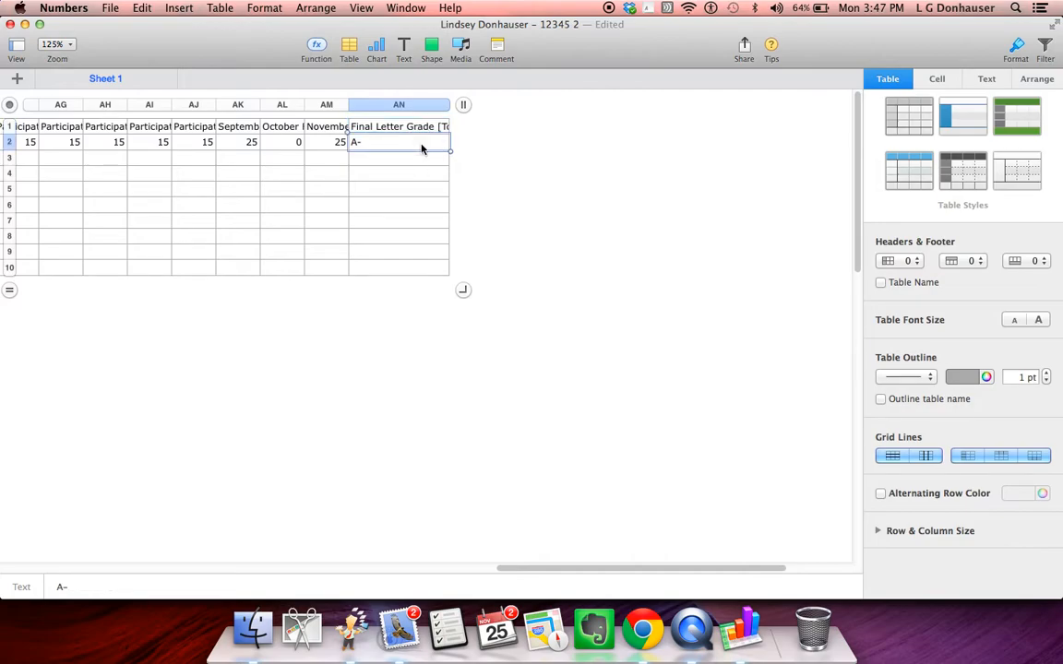
left_click_drag(552, 569, 43, 567)
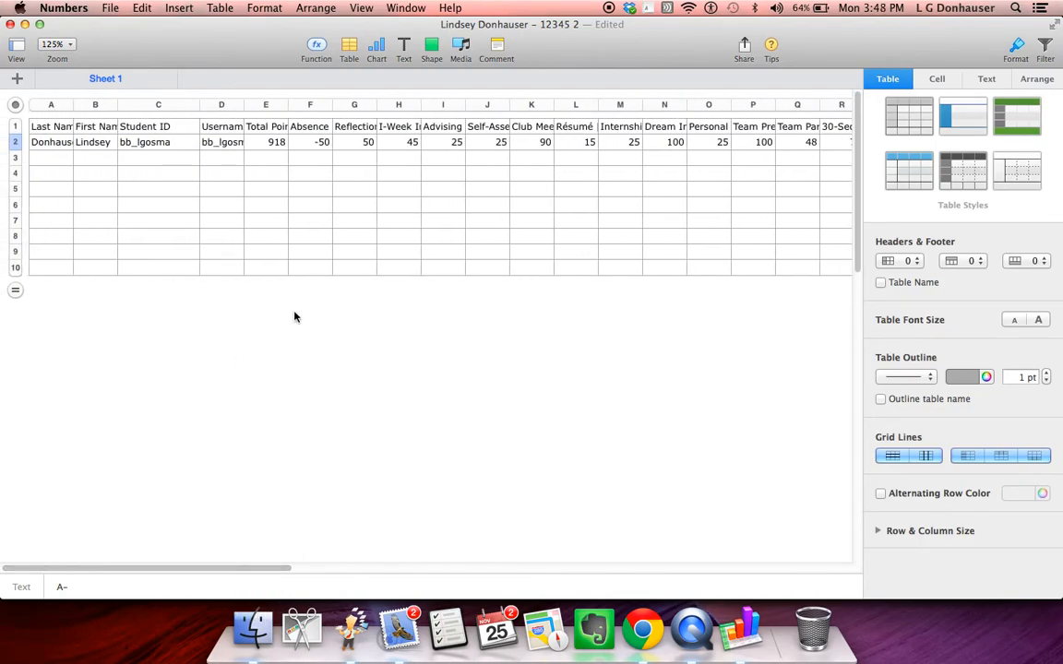
- Switch to Chrome and open the WPC 101 final grades upload assignment under Seminar Assignments in WPC 394: Facilitator Seminar (2013)
left_click(400, 628)
left_click(645, 631)
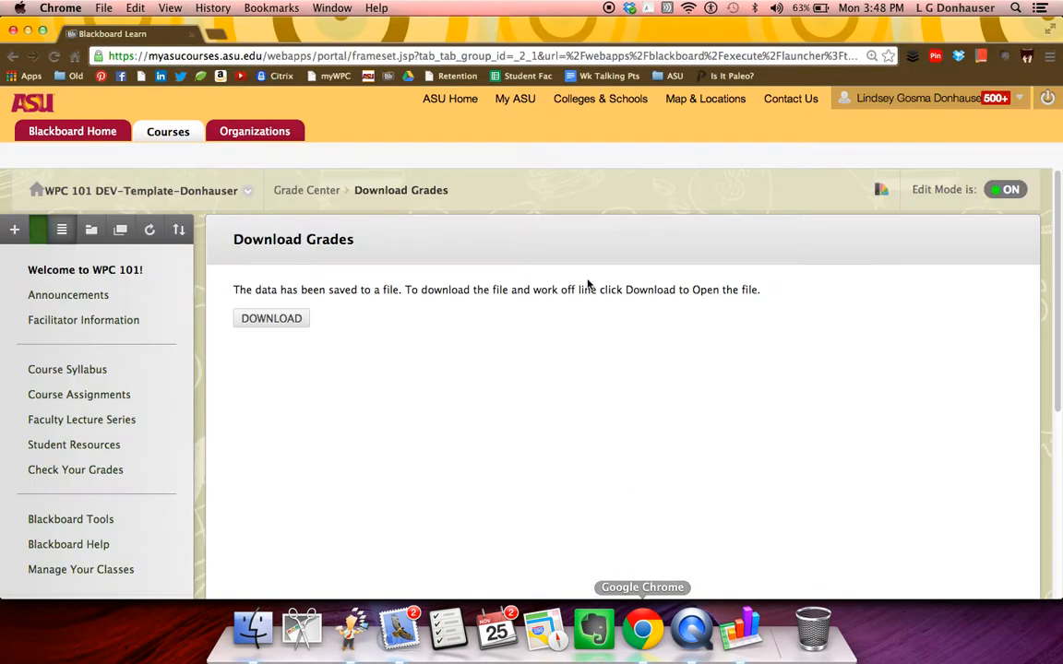
left_click(110, 132)
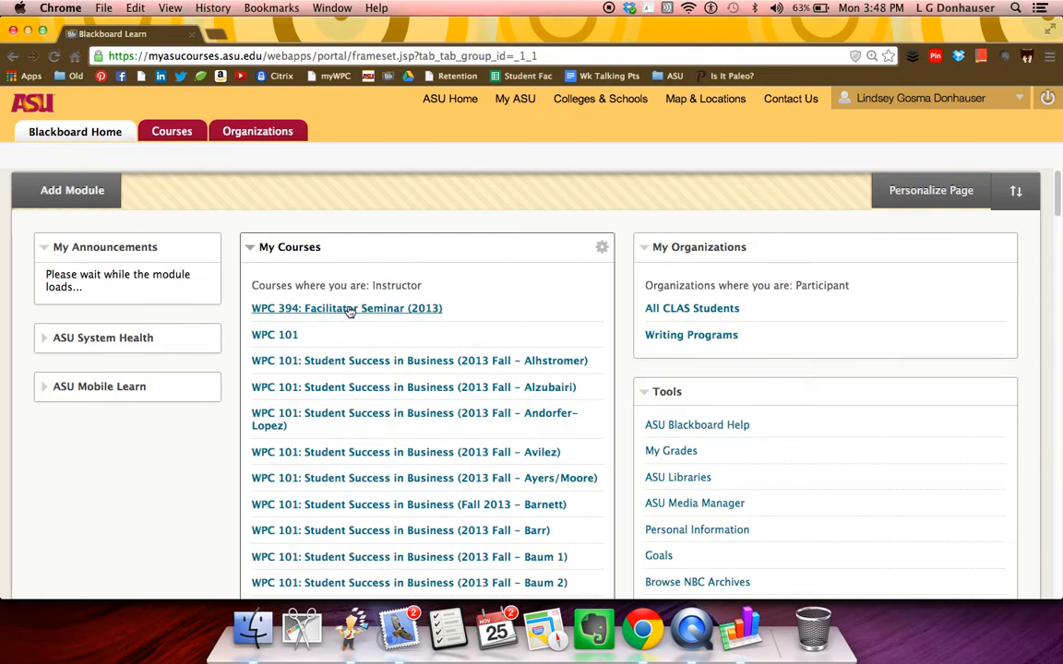
left_click(351, 308)
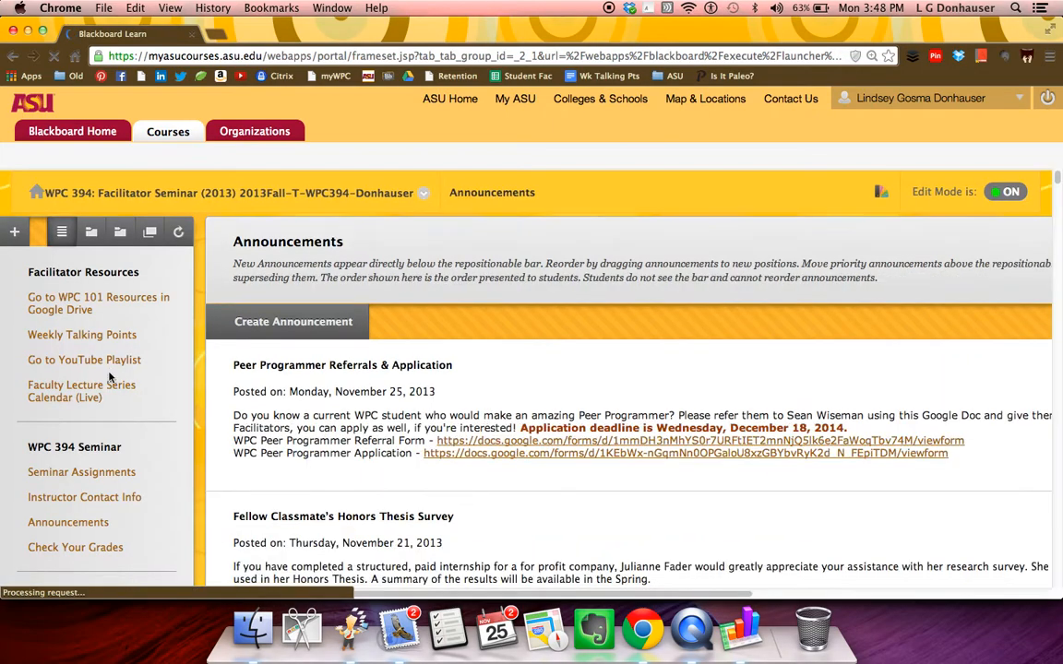
left_click(83, 471)
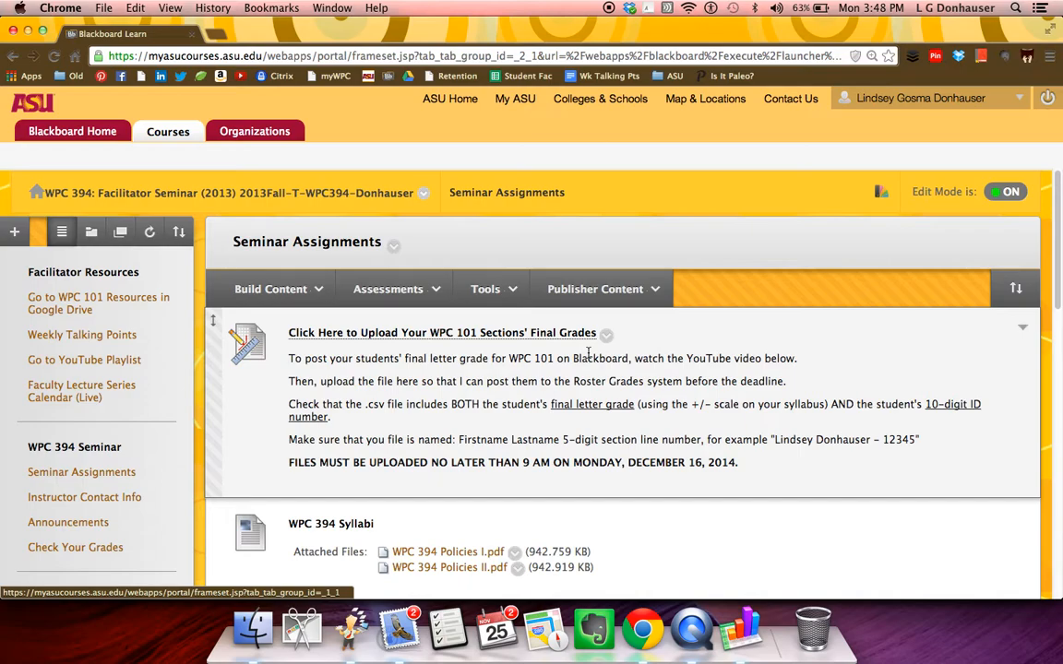
left_click(569, 340)
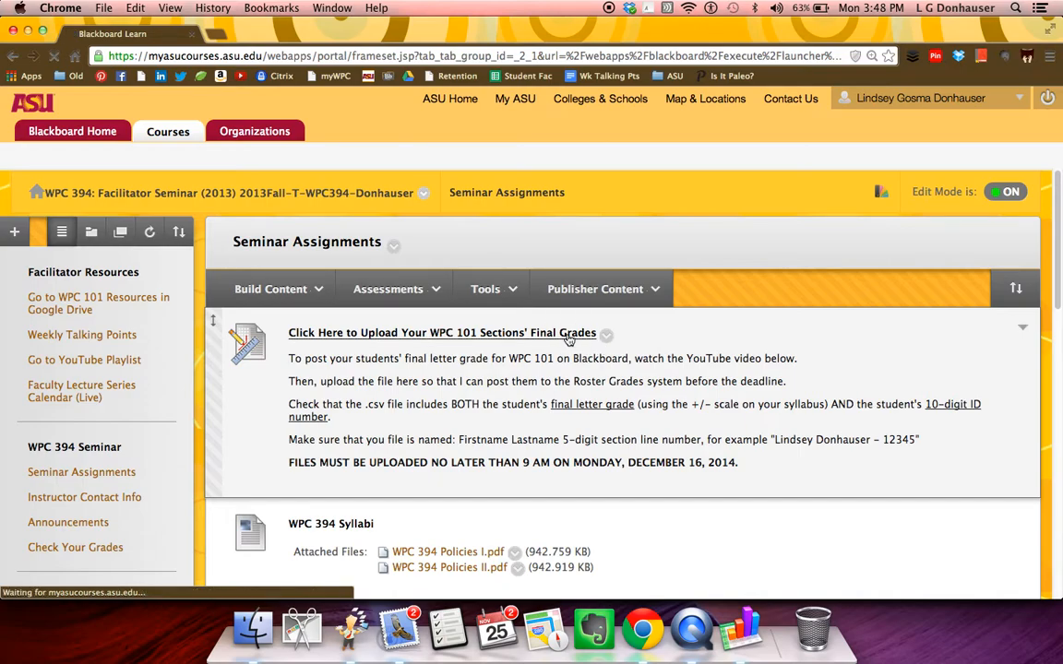
- Attach the facilitator-named "- 12345.xls" grade file from the Desktop and submit the assignment
scroll(570, 340, "down", 5)
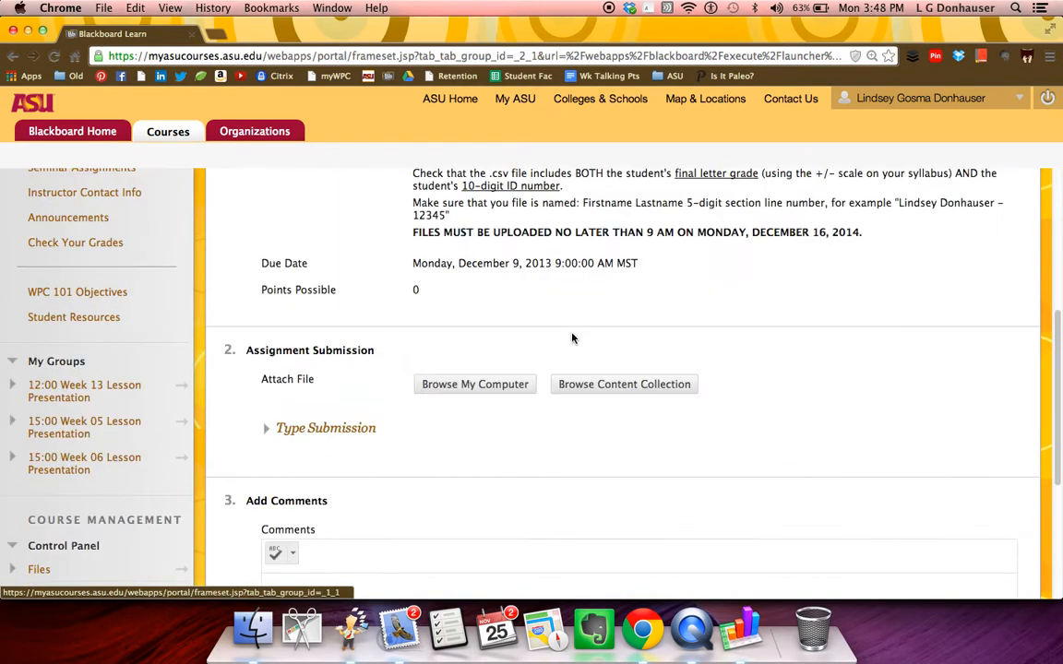
left_click(475, 385)
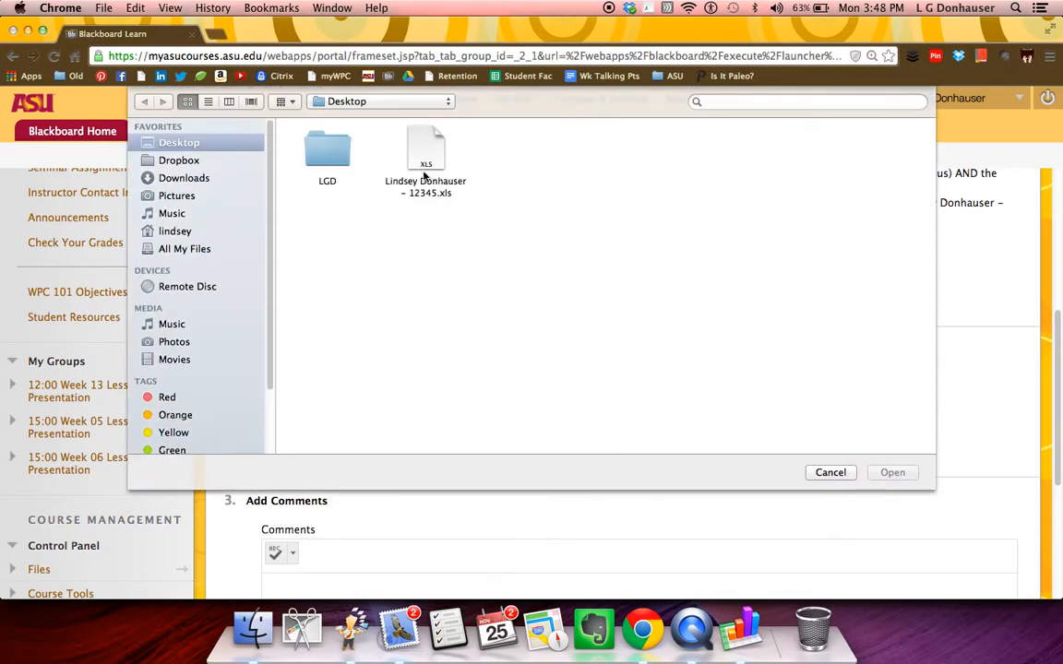
double_click(425, 162)
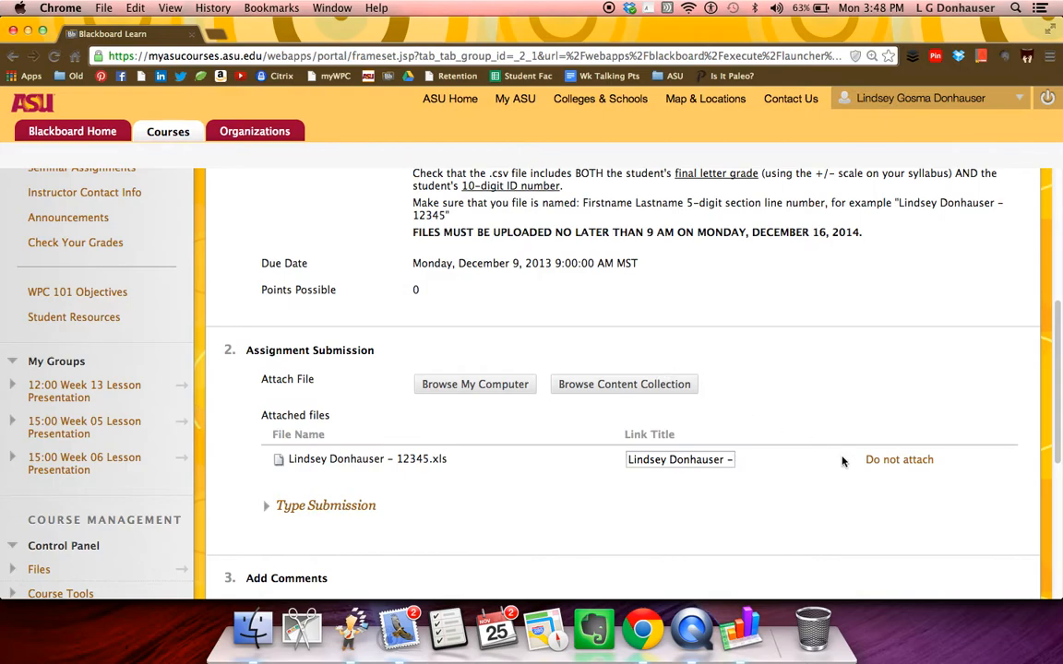
scroll(795, 491, "up", 1)
scroll(797, 493, "down", 5)
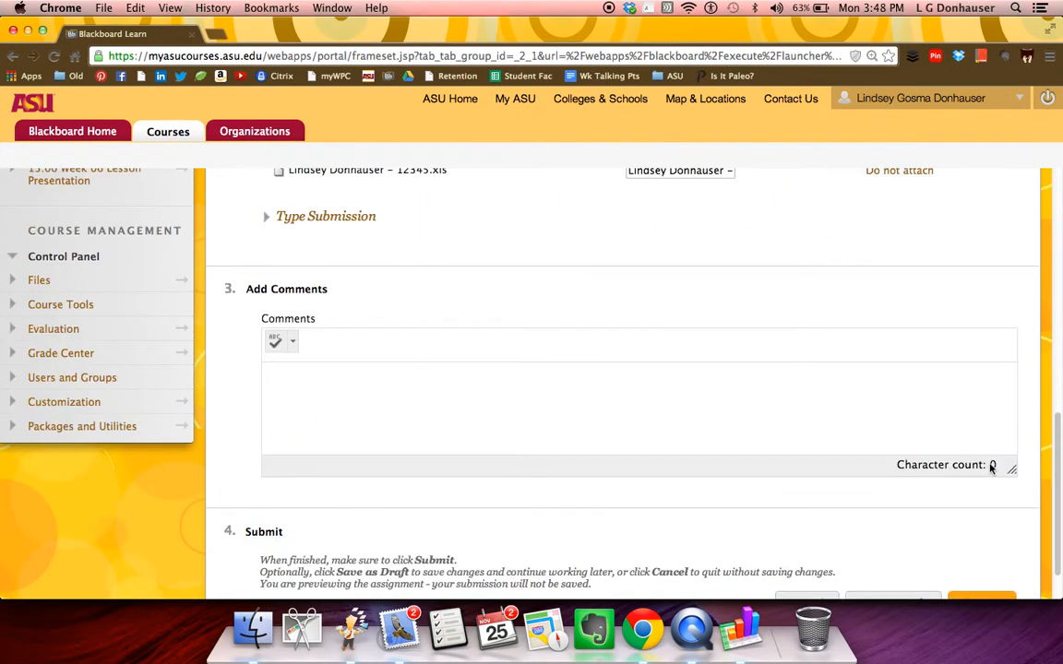
scroll(985, 468, "down", 1)
left_click(978, 549)
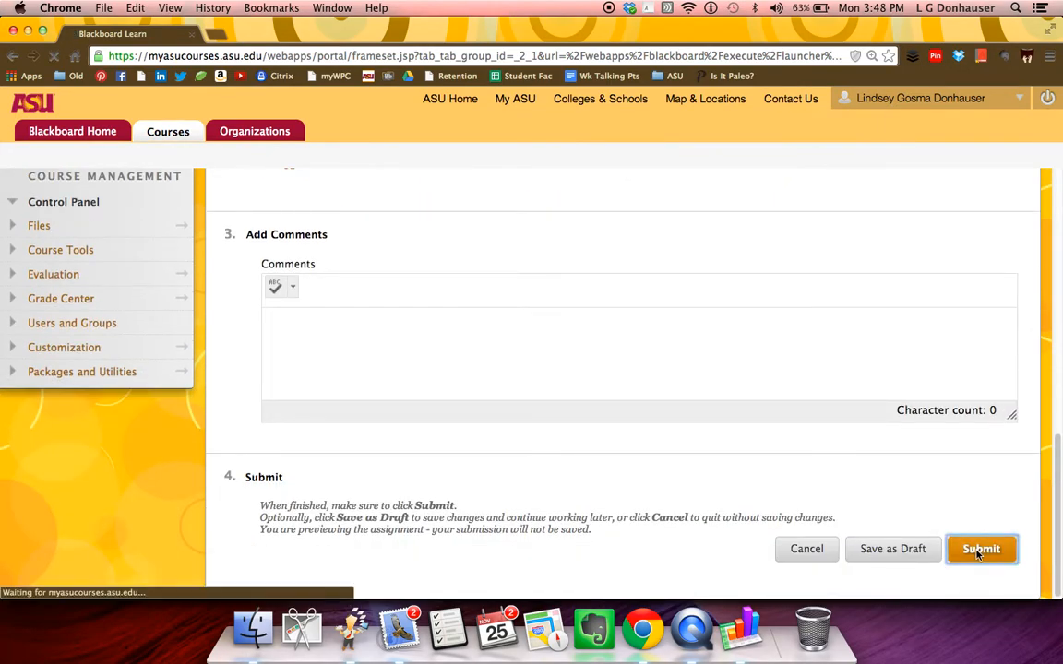